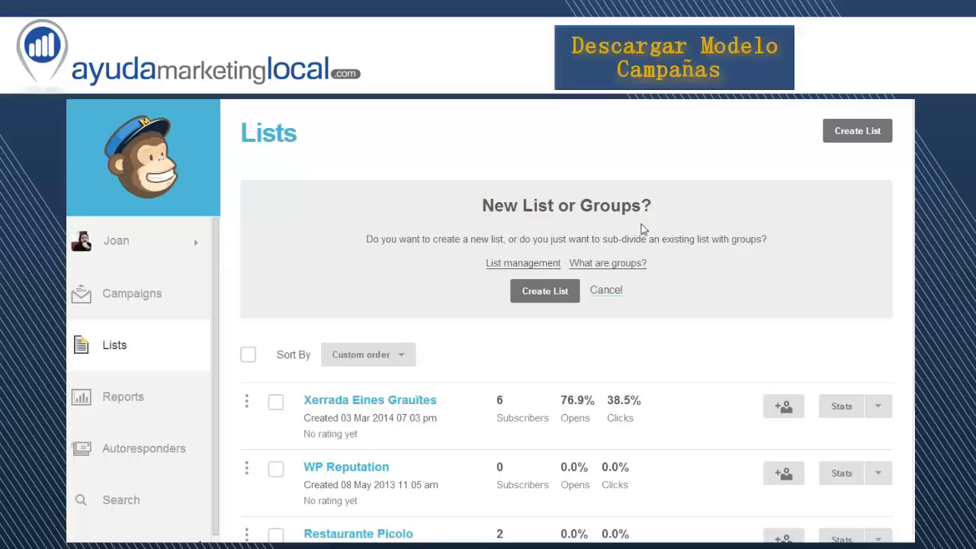
# Start creating a new list and name it "Restaurante El Horizonte"
pyautogui.click(546, 293)
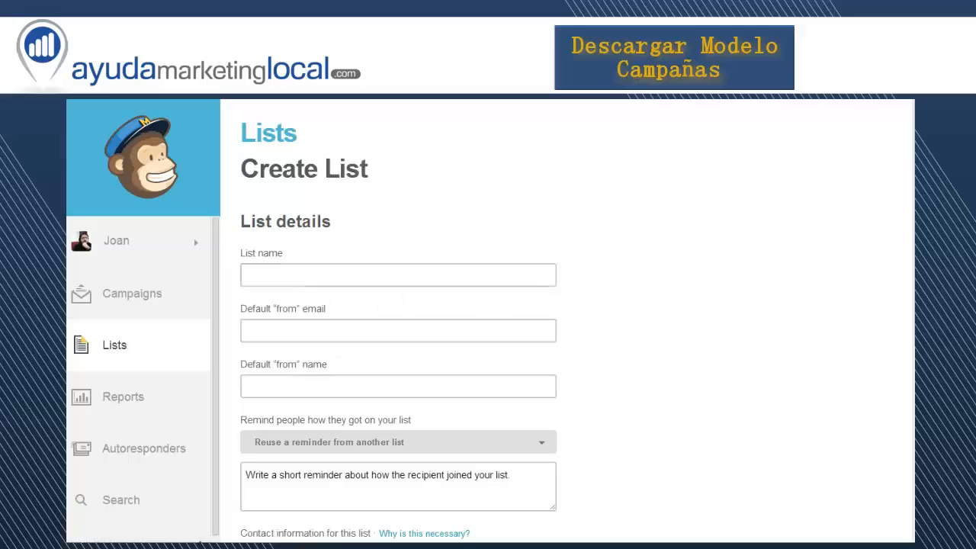
pyautogui.click(336, 276)
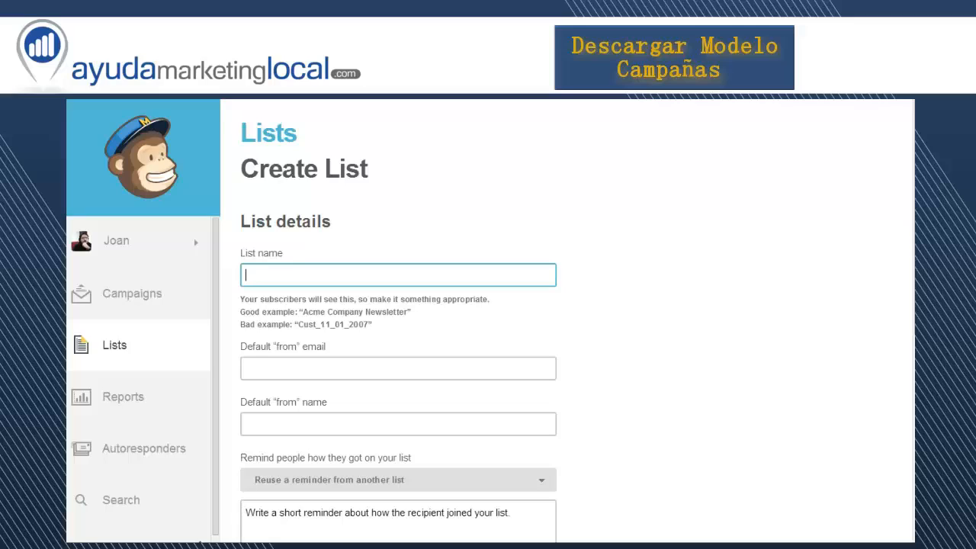
pyautogui.write('Restaurante El Hori')
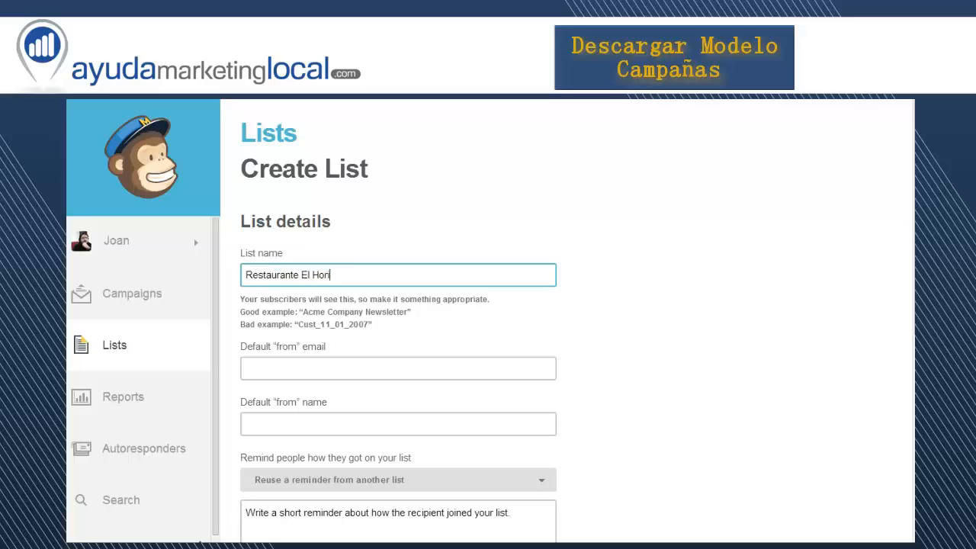
pyautogui.write('zonte')
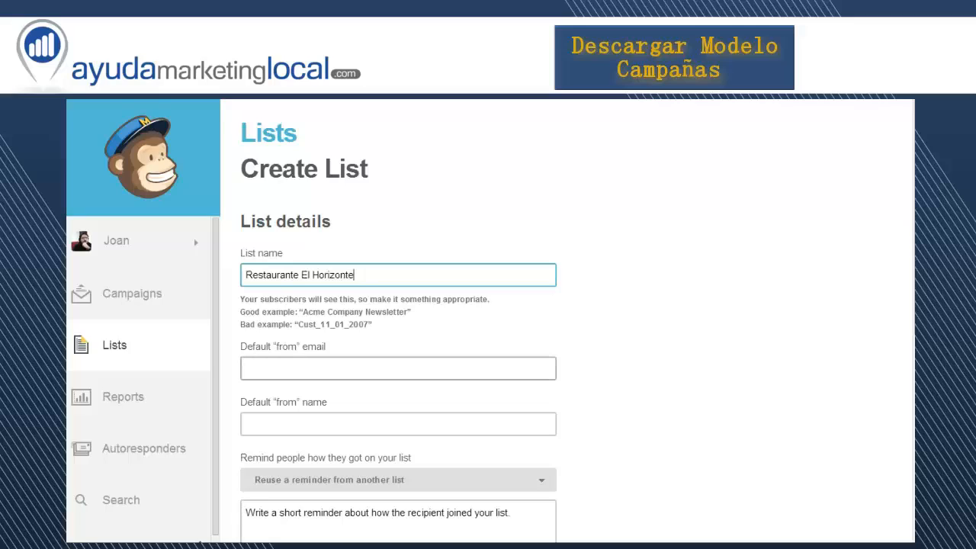
# Fill in the default "from" email with the sender's e-mail address
pyautogui.click(277, 369)
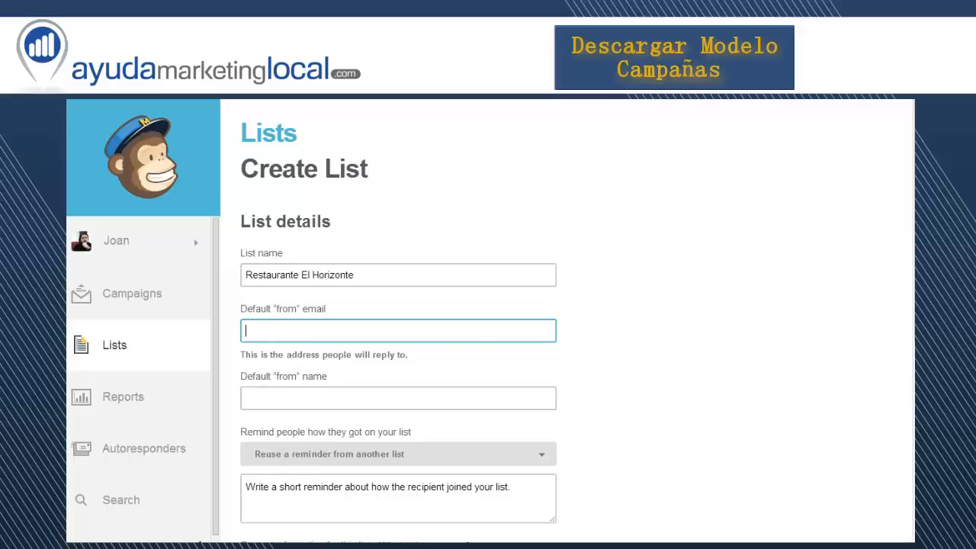
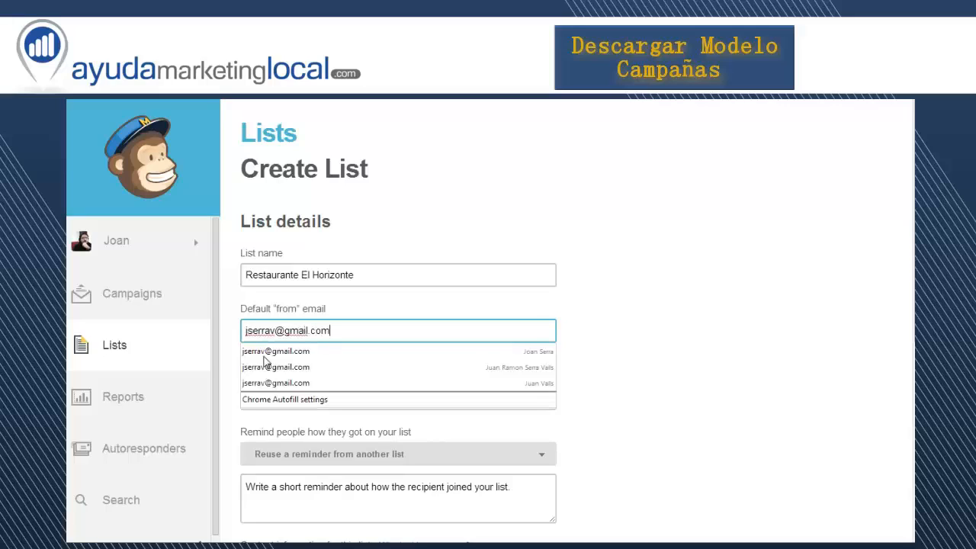
pyautogui.click(366, 307)
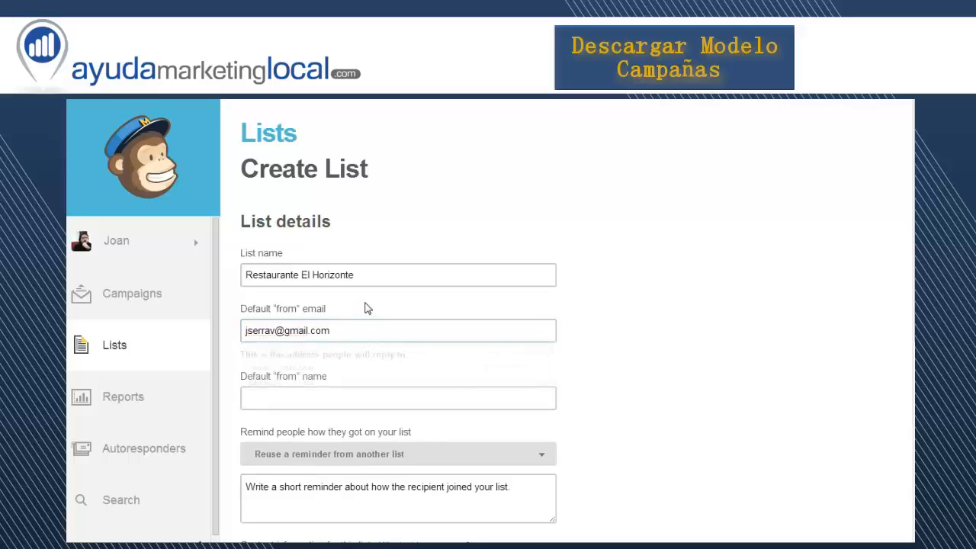
# Set the default "from" name to "Restaurante El Horizonte"
pyautogui.click(308, 385)
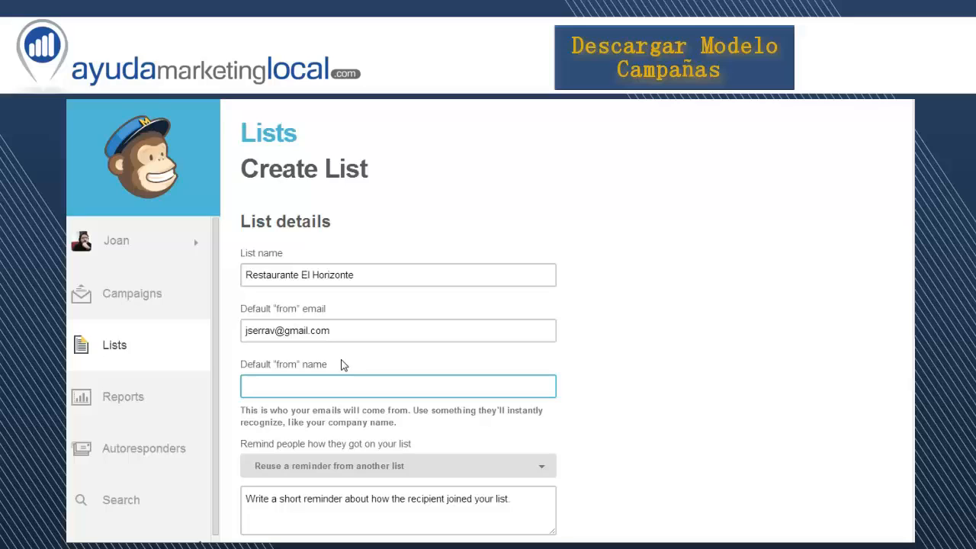
pyautogui.write('Restaurante El Horizonte')
pyautogui.click(592, 425)
# Reuse the reminder from the Restaurante Picolo list and replace "Picolo" with "El Horizonte" in its text
pyautogui.scroll(-3, 592, 425)
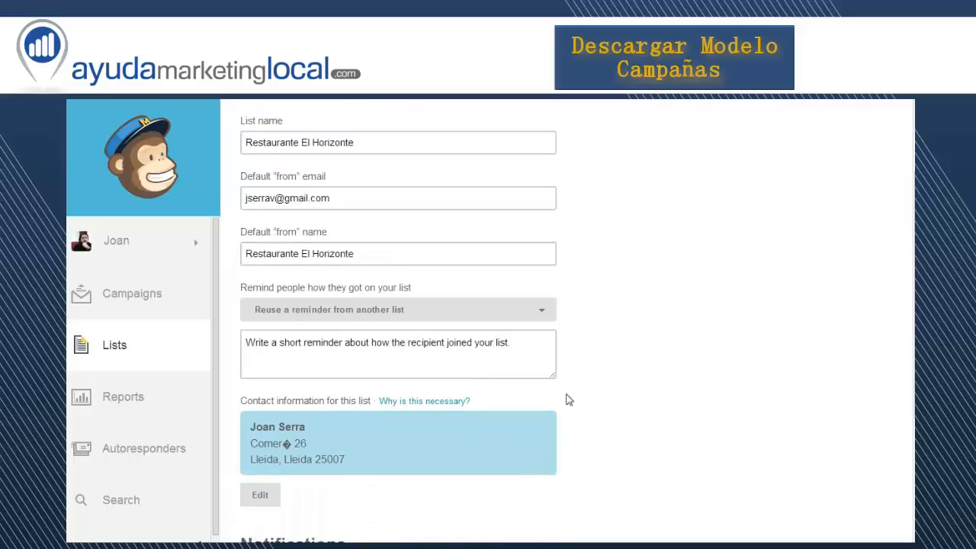
pyautogui.click(505, 370)
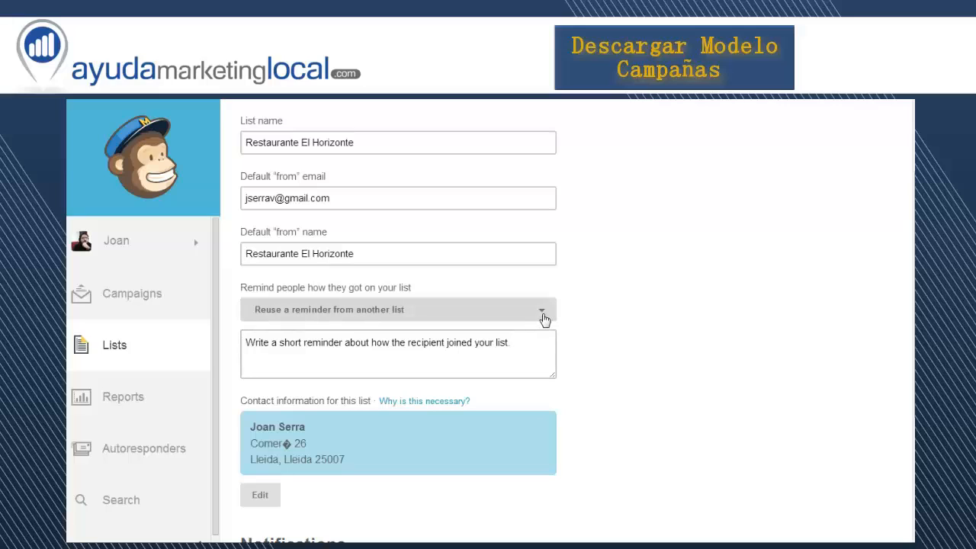
pyautogui.click(542, 312)
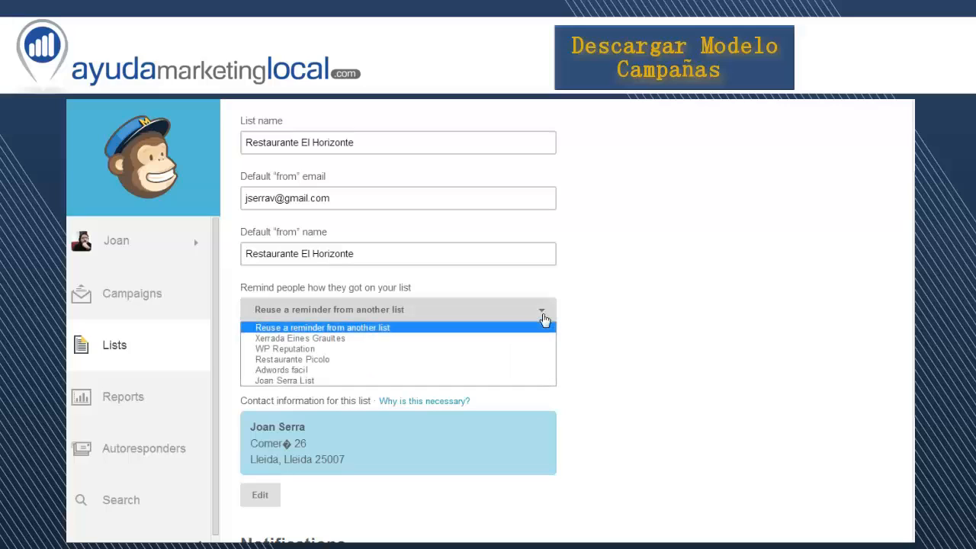
pyautogui.click(472, 361)
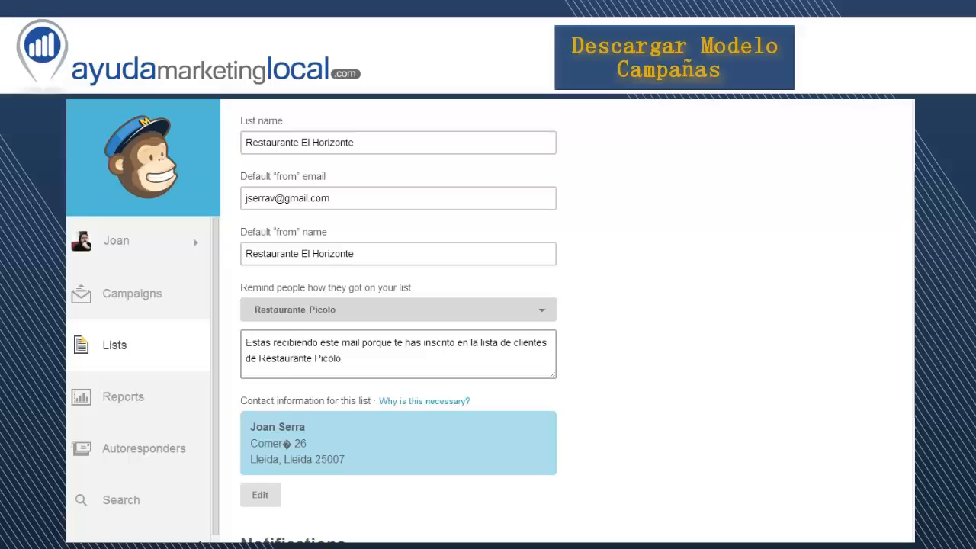
pyautogui.moveTo(314, 358); pyautogui.dragTo(342, 358)
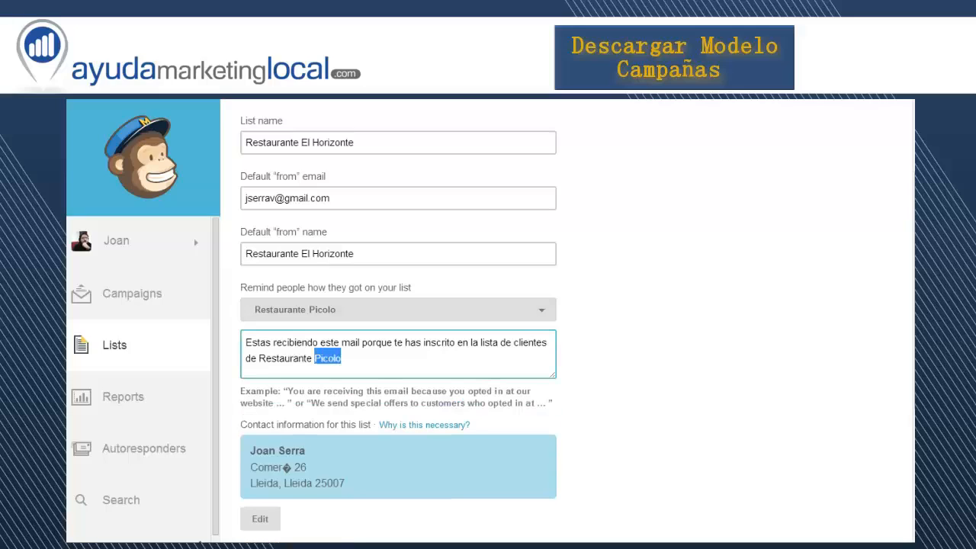
pyautogui.write('El Ho')
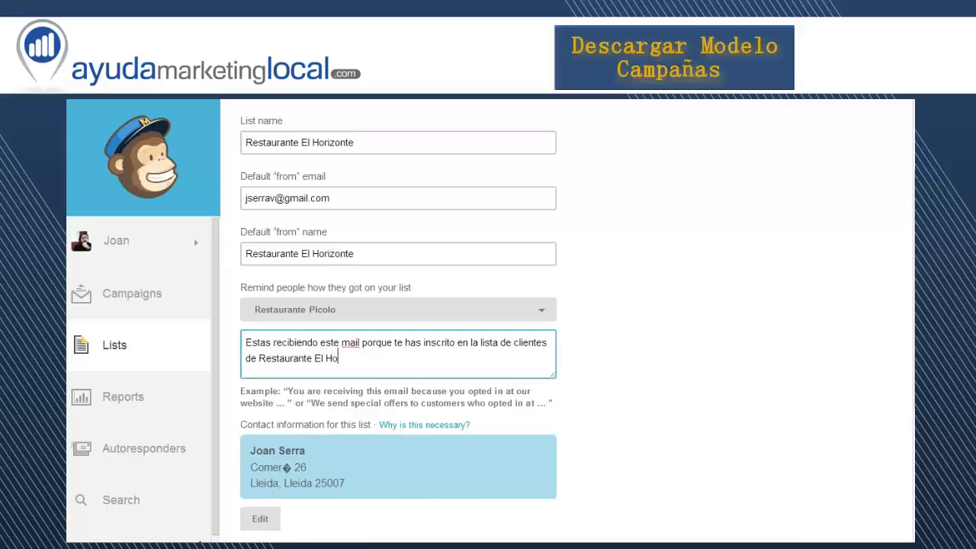
pyautogui.write('rizonte')
pyautogui.click(569, 442)
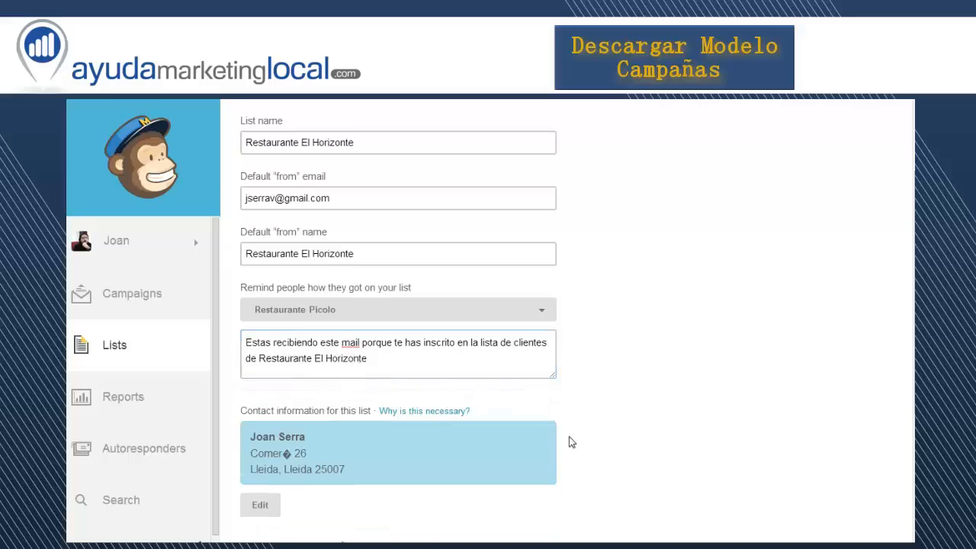
# Open the list's contact information for editing and review the company, address and phone fields
pyautogui.scroll(-1, 571, 442)
pyautogui.scroll(-1, 569, 442)
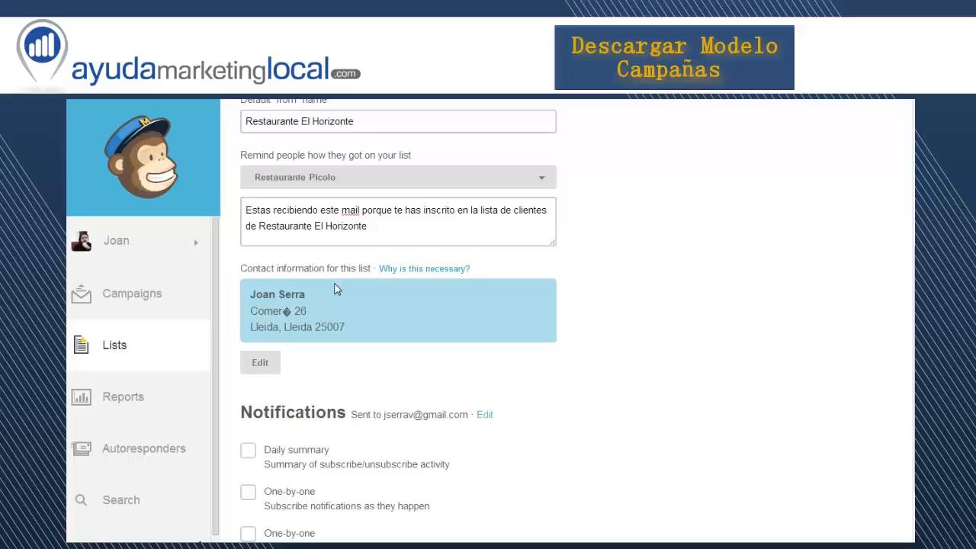
pyautogui.click(261, 364)
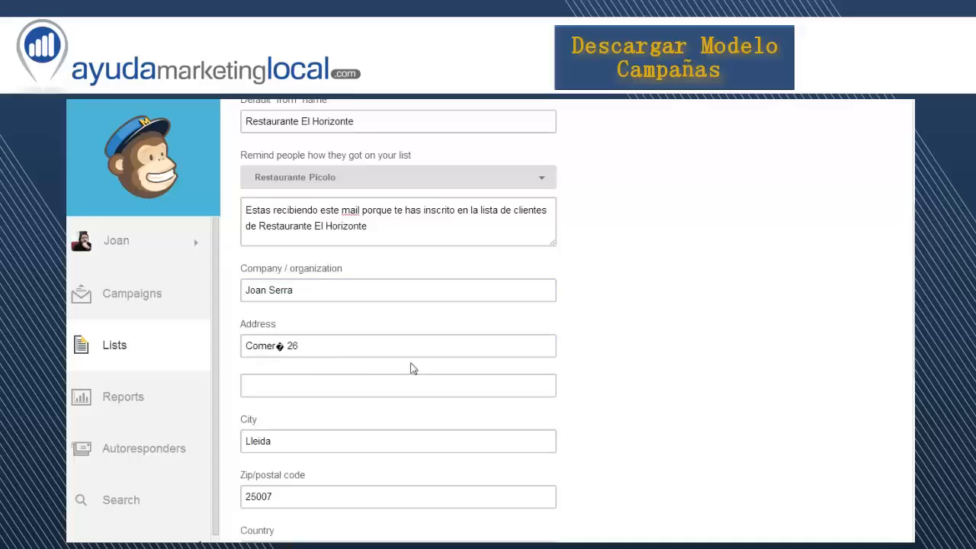
pyautogui.scroll(-4, 557, 399)
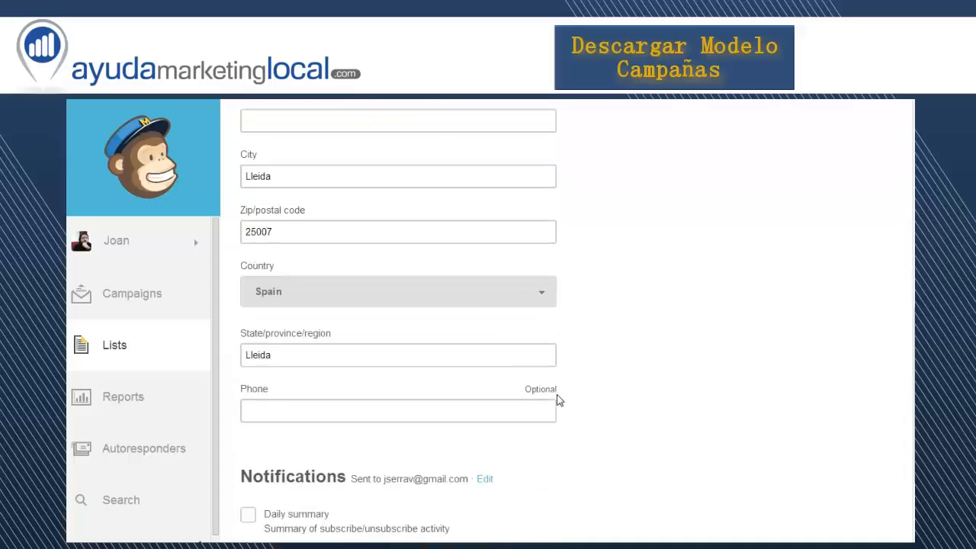
pyautogui.scroll(4, 557, 396)
# Switch to the received campaign email in Gmail, examine the subscription reminder and mailing address in its footer, and return to the list form
pyautogui.scroll(-3, 561, 398)
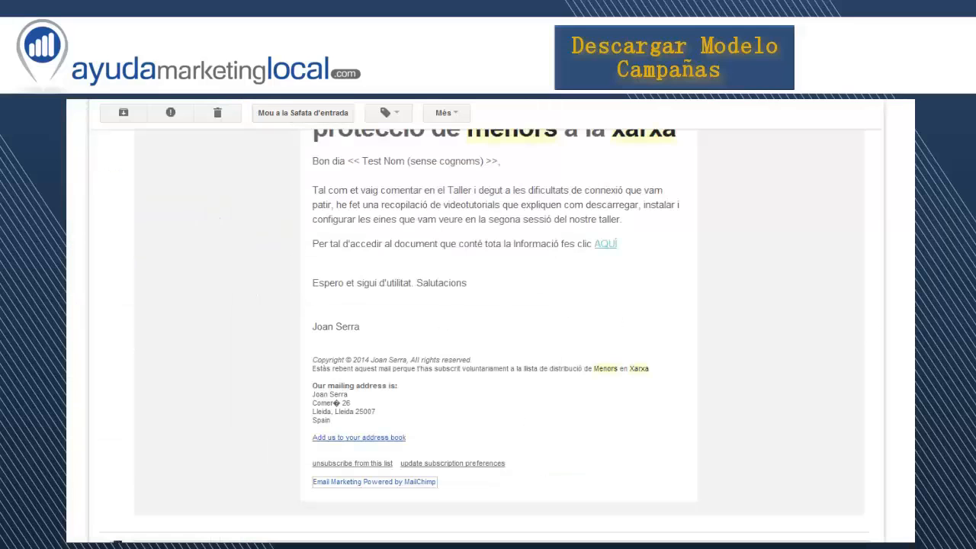
pyautogui.scroll(2, 490, 320)
pyautogui.scroll(-1, 490, 320)
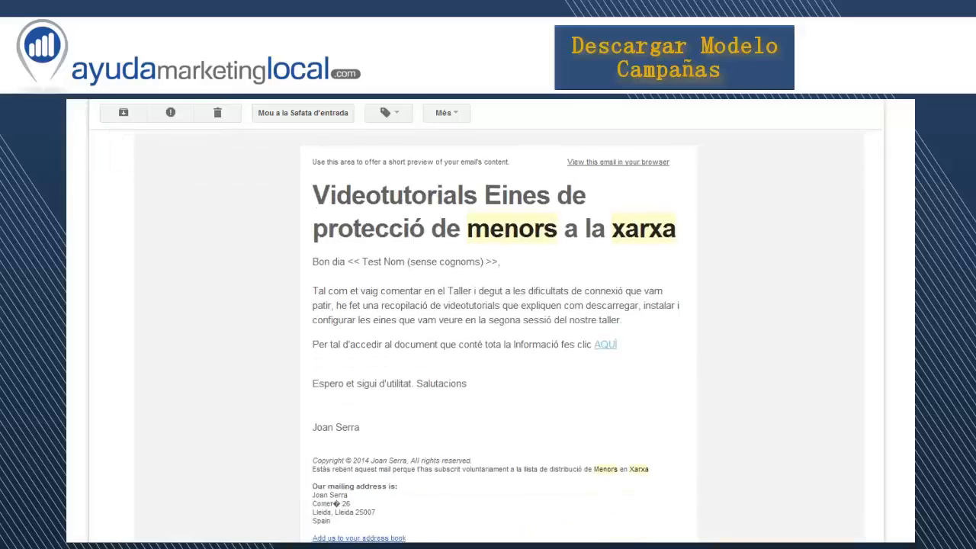
pyautogui.scroll(-3, 490, 320)
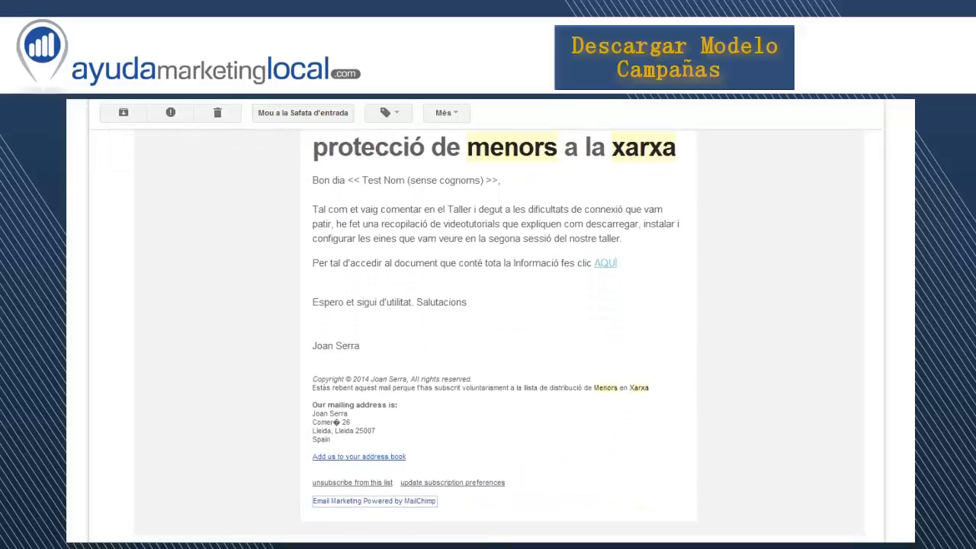
pyautogui.scroll(-2, 911, 381)
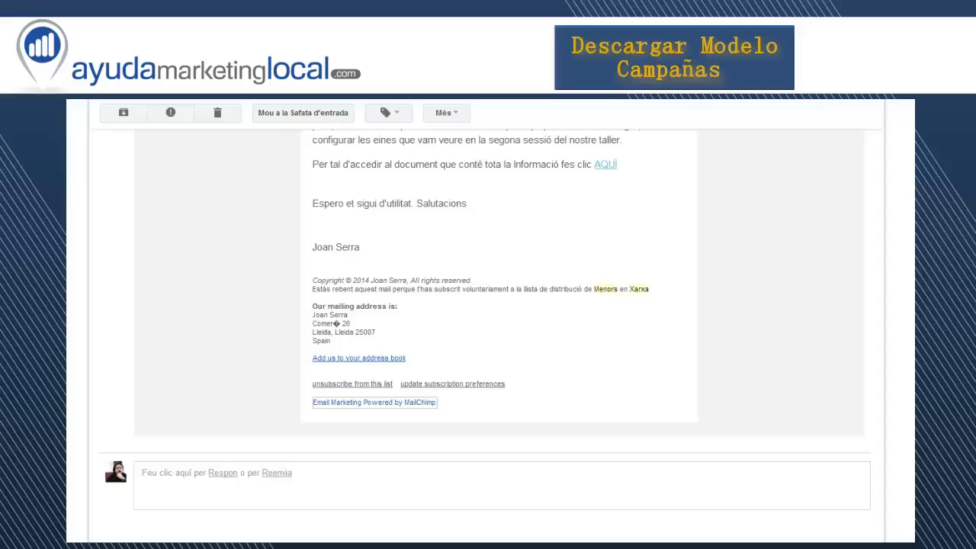
pyautogui.moveTo(312, 289); pyautogui.dragTo(577, 289)
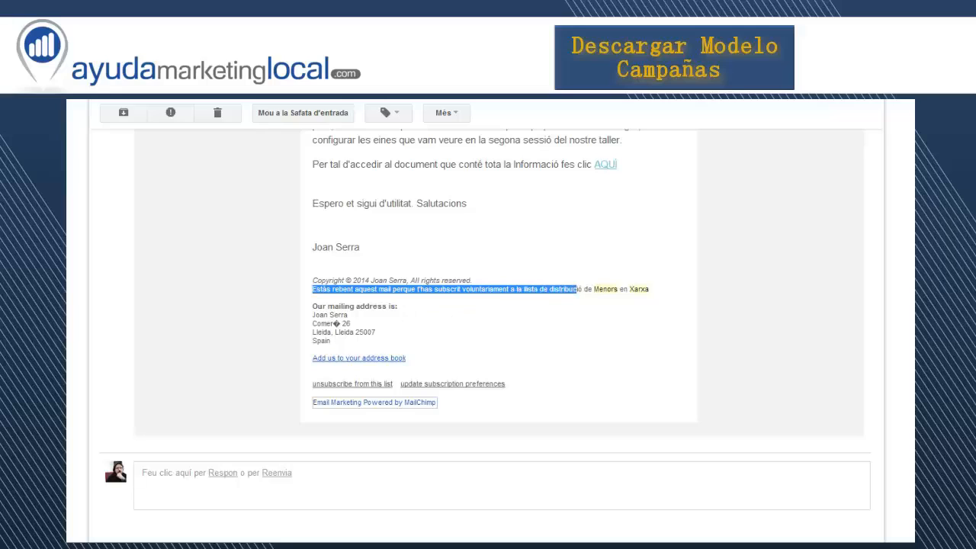
pyautogui.moveTo(313, 306); pyautogui.dragTo(330, 340)
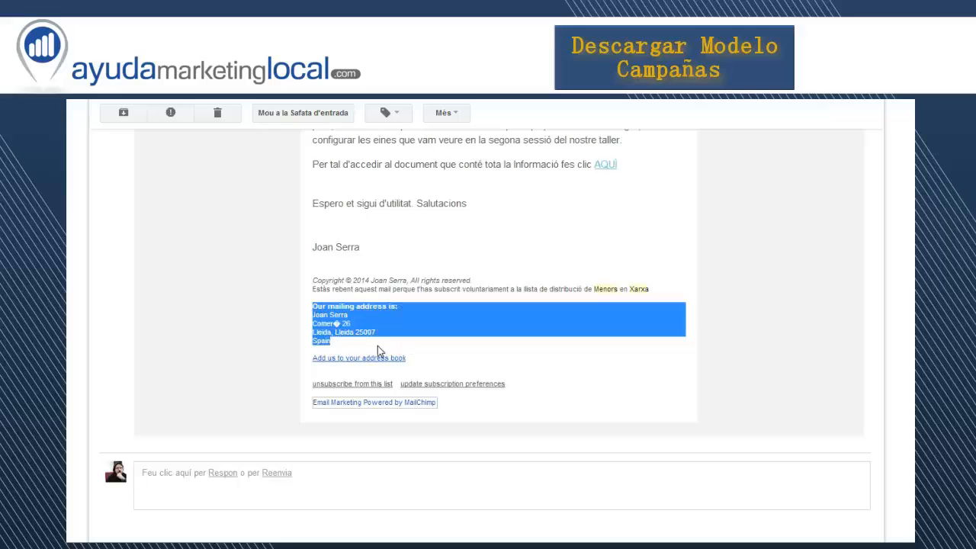
pyautogui.click(436, 351)
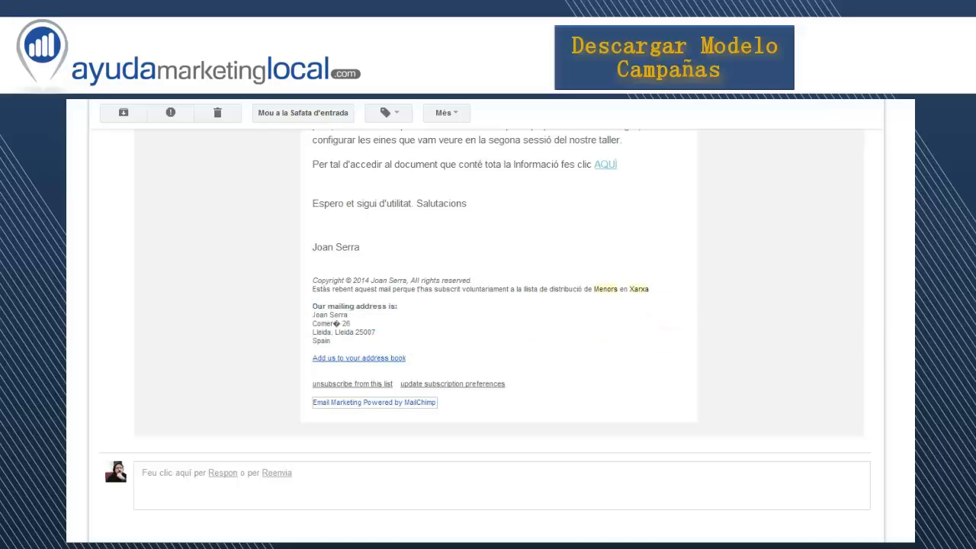
pyautogui.scroll(1, 484, 323)
pyautogui.scroll(5, 485, 322)
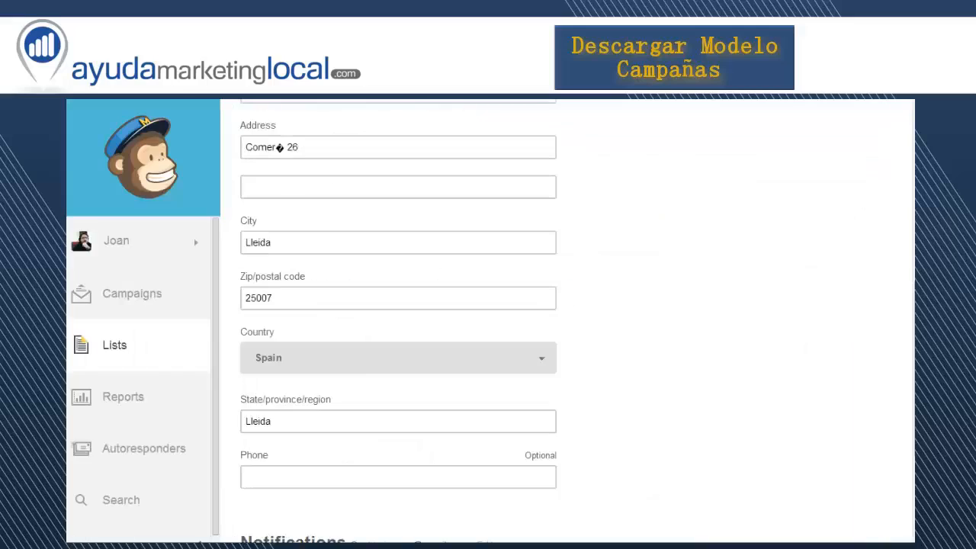
pyautogui.scroll(-3, 619, 428)
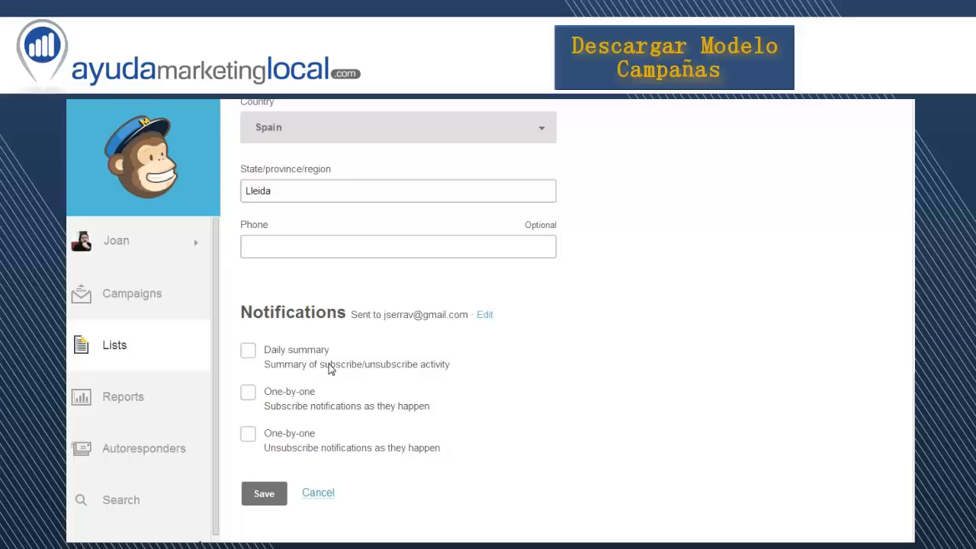
pyautogui.click(248, 350)
pyautogui.click(248, 391)
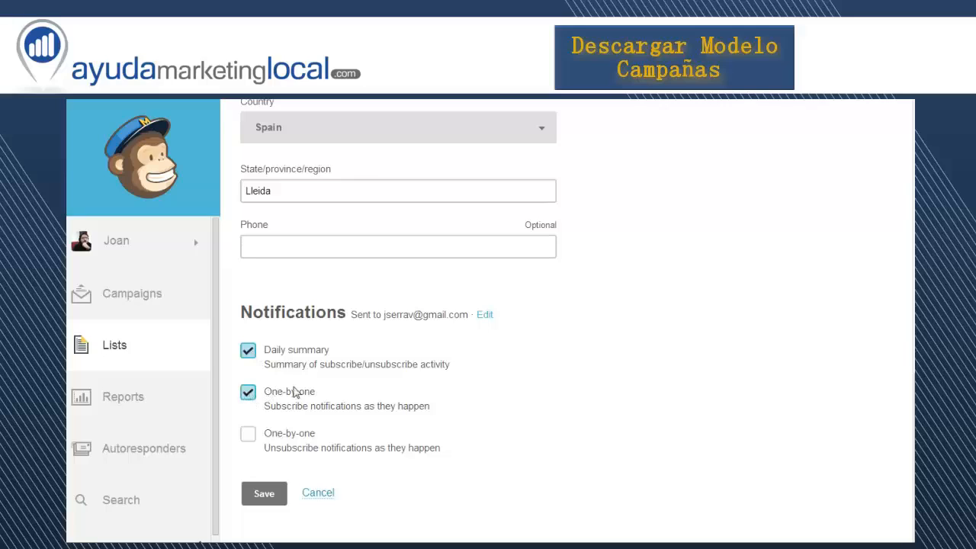
pyautogui.click(248, 352)
pyautogui.click(249, 436)
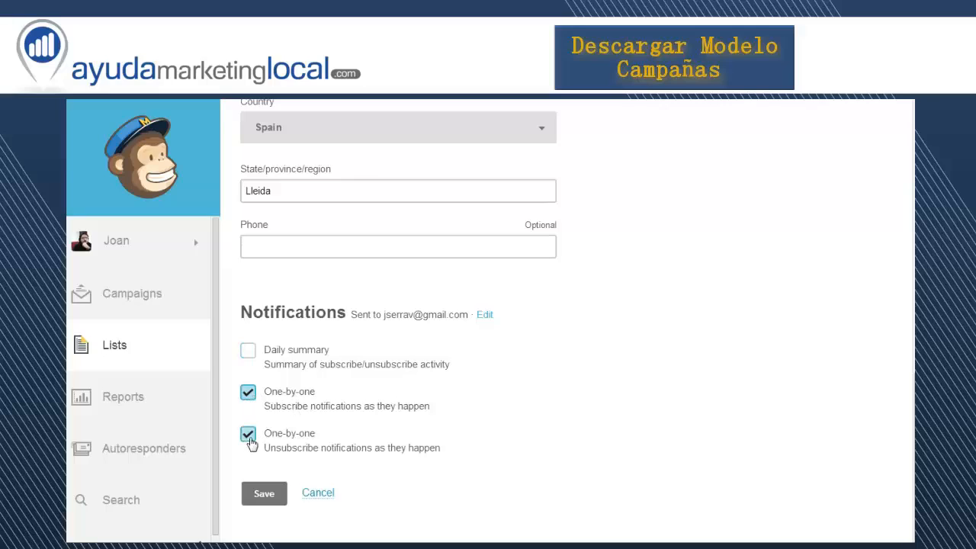
pyautogui.click(248, 392)
pyautogui.click(250, 436)
# Enable the Daily summary notification for subscribe/unsubscribe activity and save the new list
pyautogui.click(248, 351)
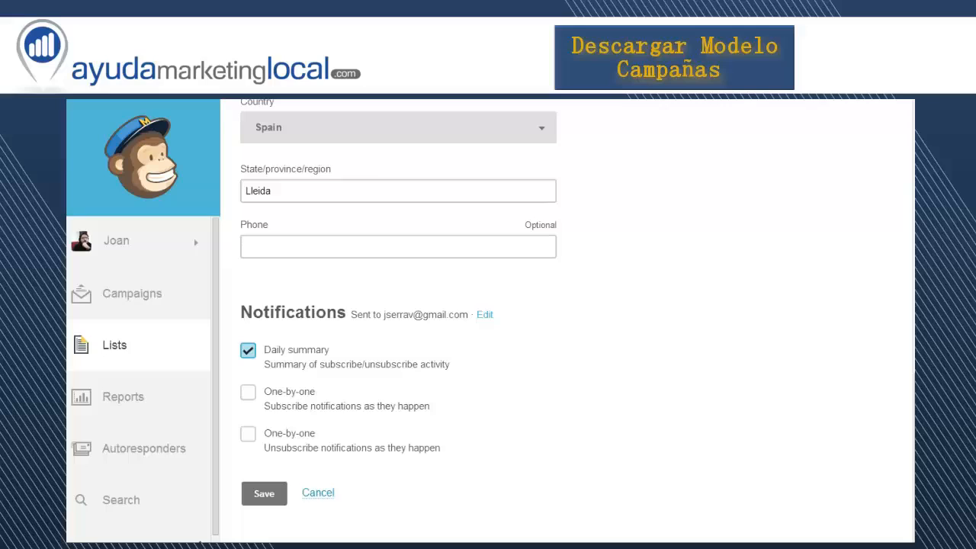
pyautogui.moveTo(384, 314); pyautogui.dragTo(468, 314)
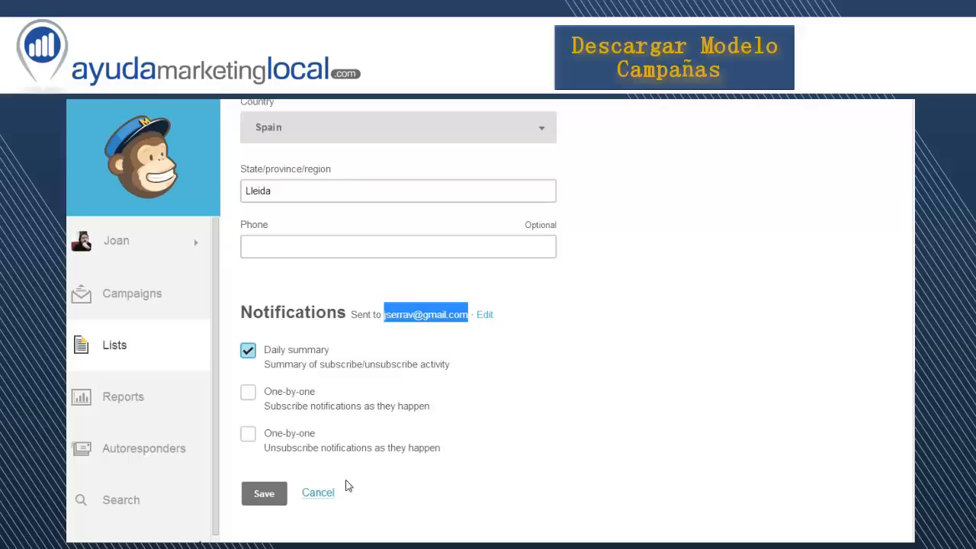
pyautogui.click(423, 476)
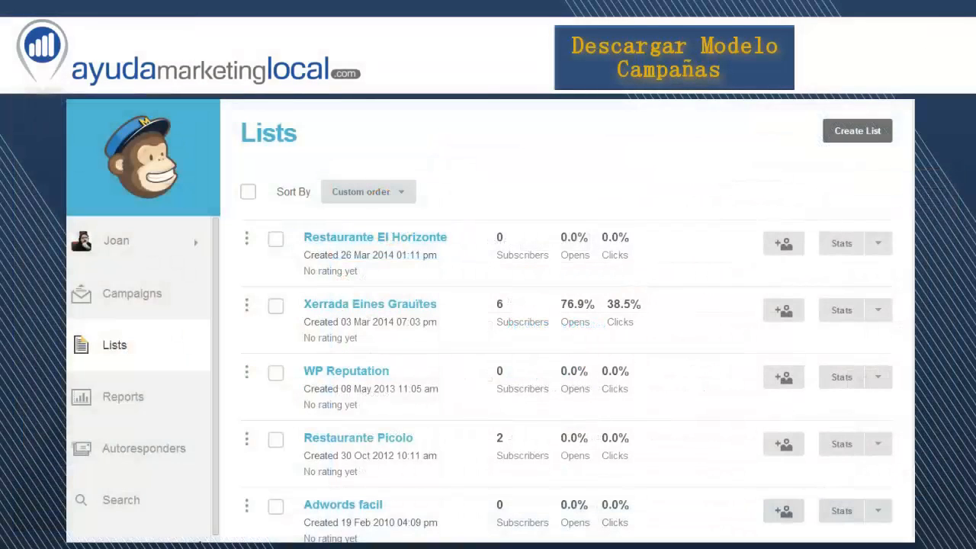
# Open the settings of the Restaurante El Horizonte list and review the available options
pyautogui.click(879, 244)
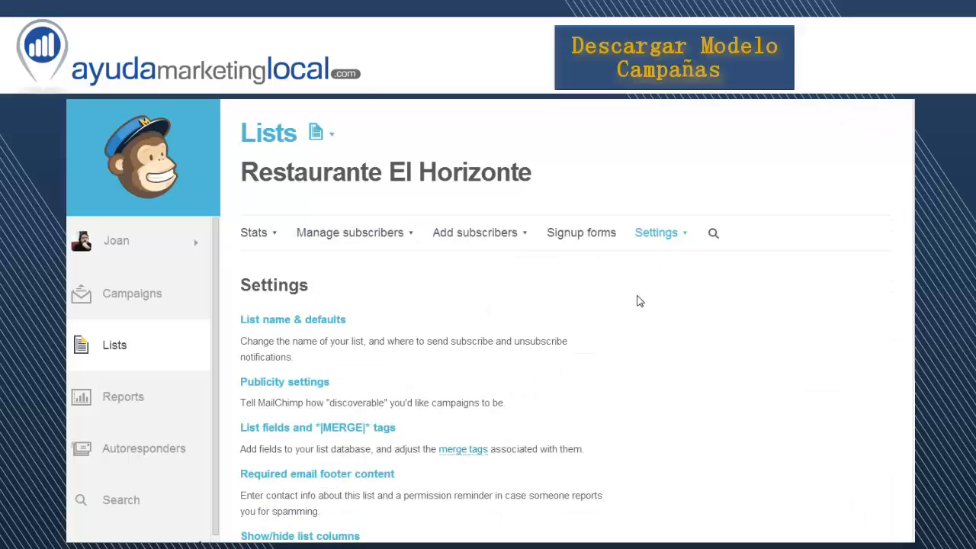
pyautogui.scroll(-1, 639, 301)
pyautogui.scroll(-1, 638, 301)
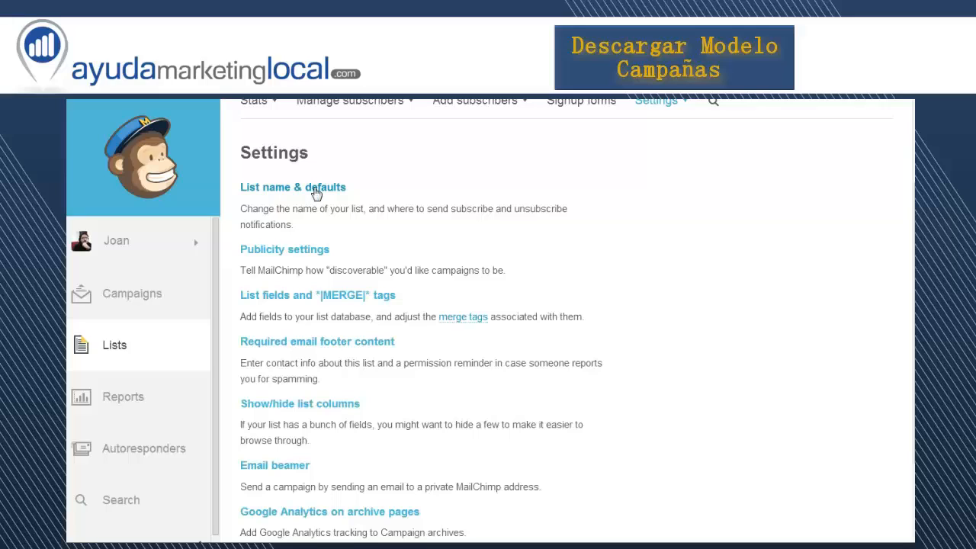
# Open the list name and defaults settings and review the campaign defaults and subscription settings
pyautogui.click(375, 200)
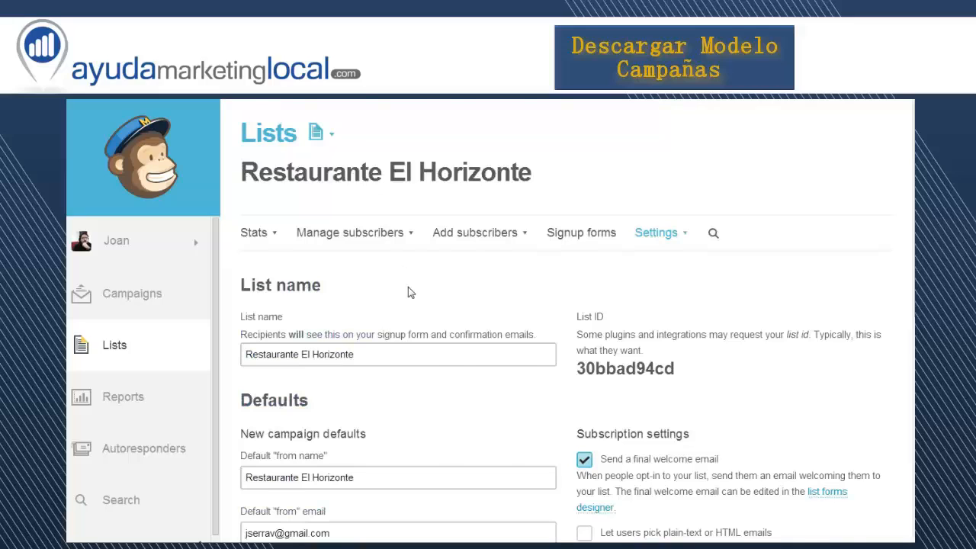
pyautogui.scroll(-3, 408, 287)
pyautogui.scroll(-1, 408, 287)
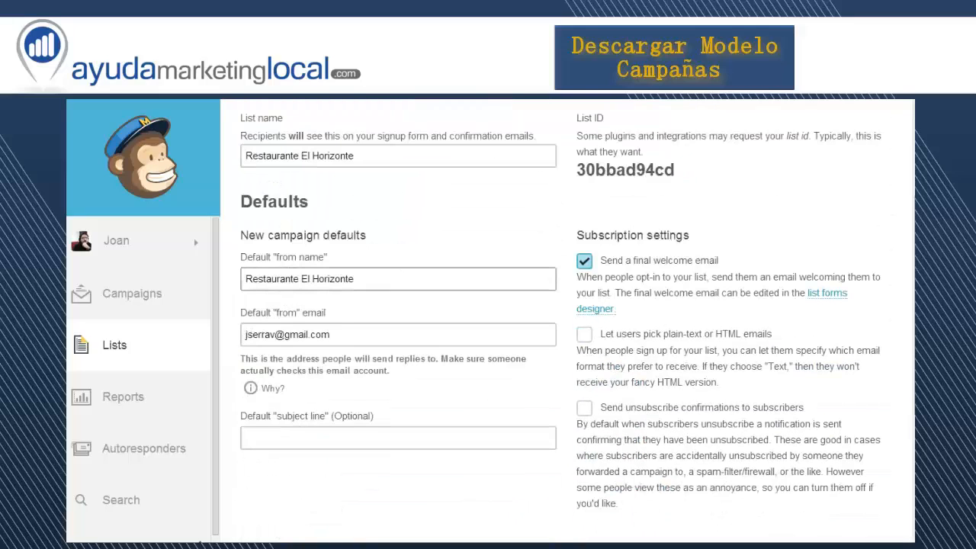
pyautogui.scroll(-1, 353, 311)
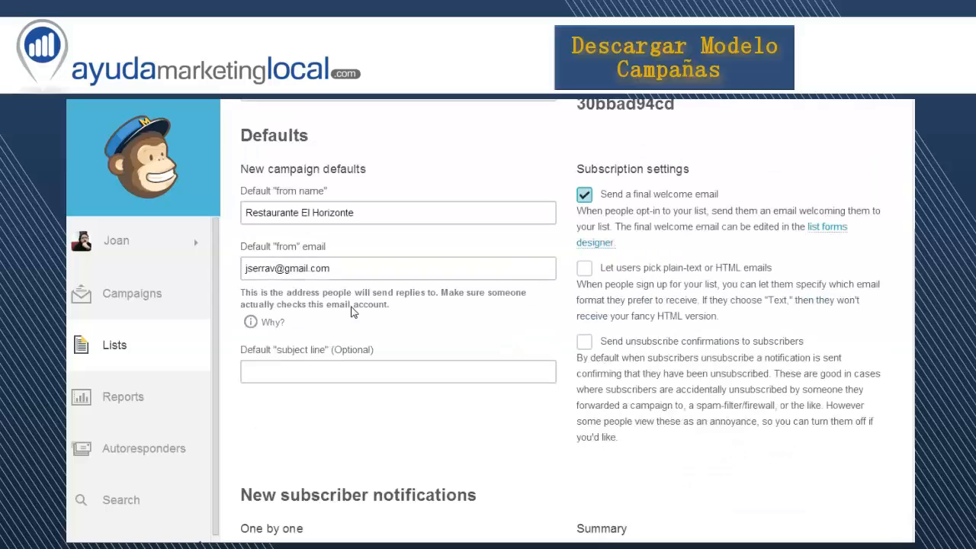
pyautogui.scroll(-1, 353, 311)
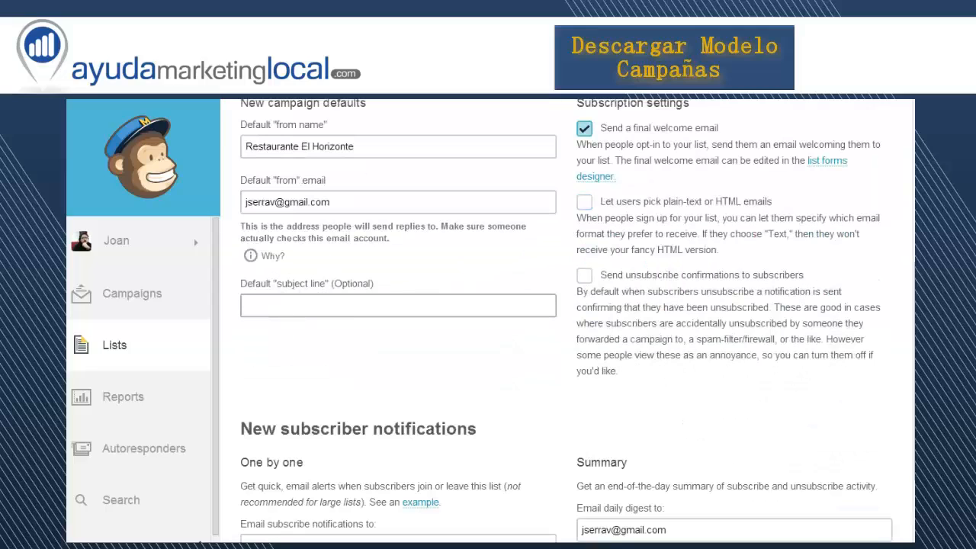
pyautogui.scroll(3, 442, 313)
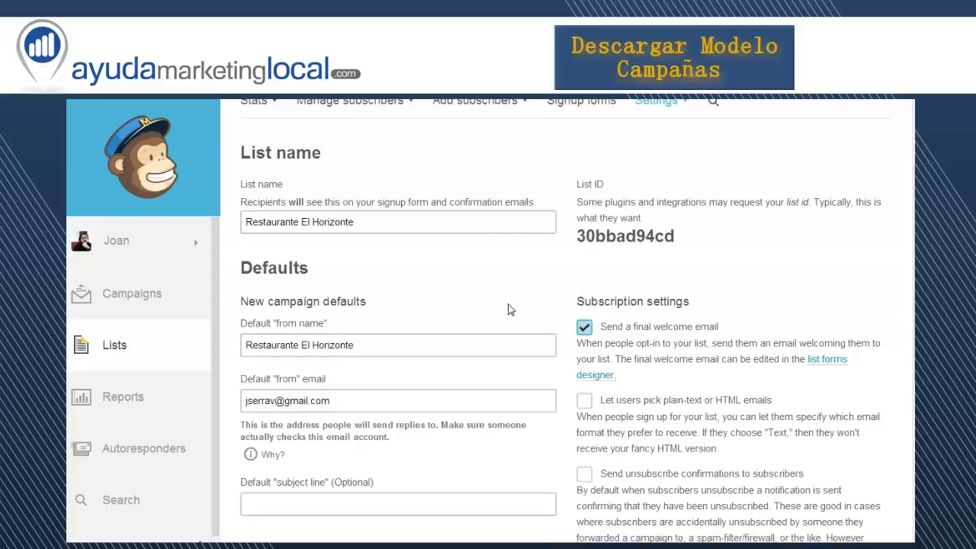
pyautogui.scroll(-1, 510, 310)
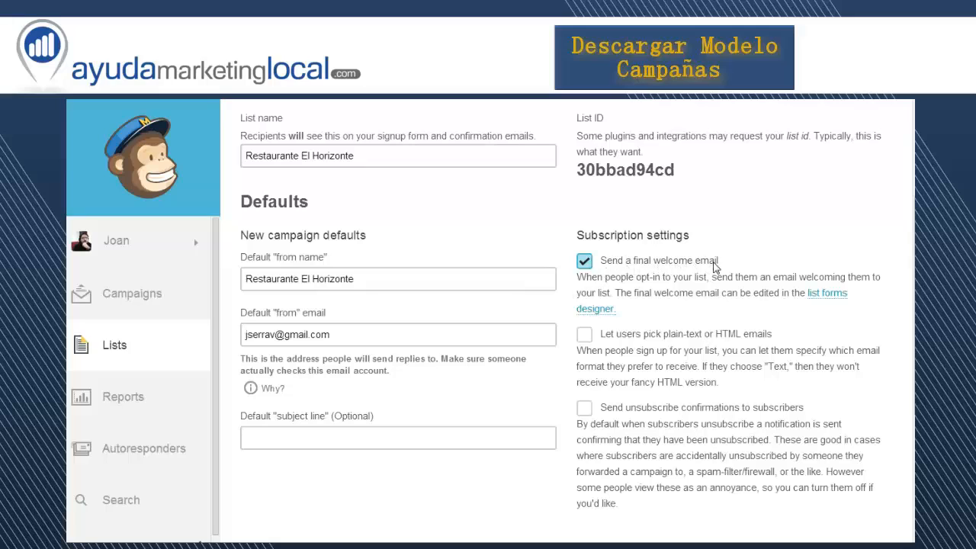
pyautogui.scroll(-1, 562, 301)
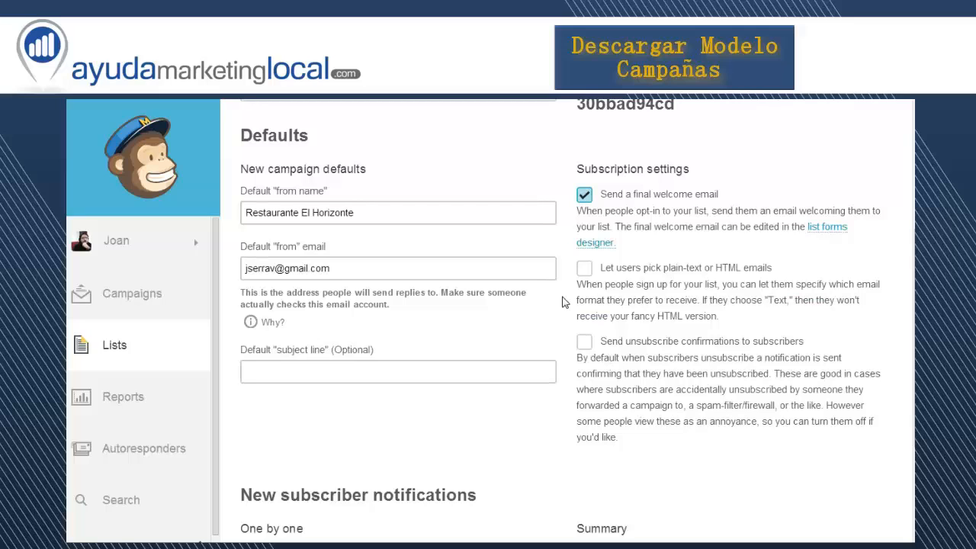
# Review the new subscriber notification fields for one-by-one alerts and the daily summary, and recheck the list defaults
pyautogui.scroll(-2, 563, 301)
pyautogui.scroll(-1, 563, 303)
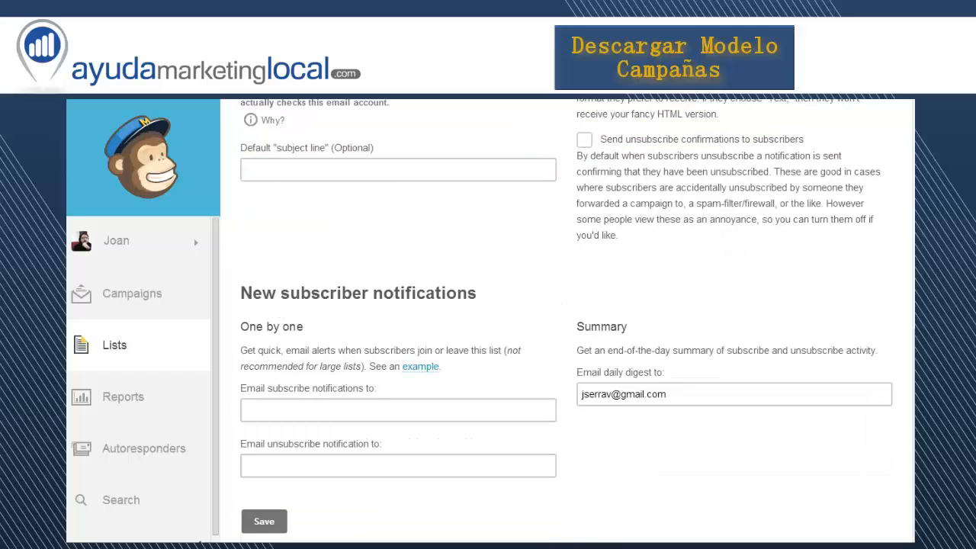
pyautogui.click(395, 404)
pyautogui.scroll(2, 513, 327)
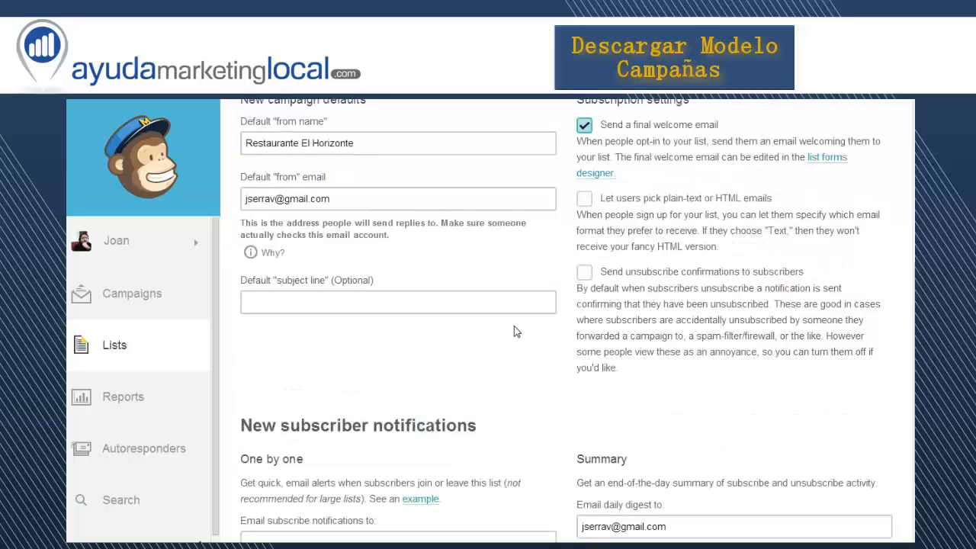
pyautogui.scroll(-2, 513, 326)
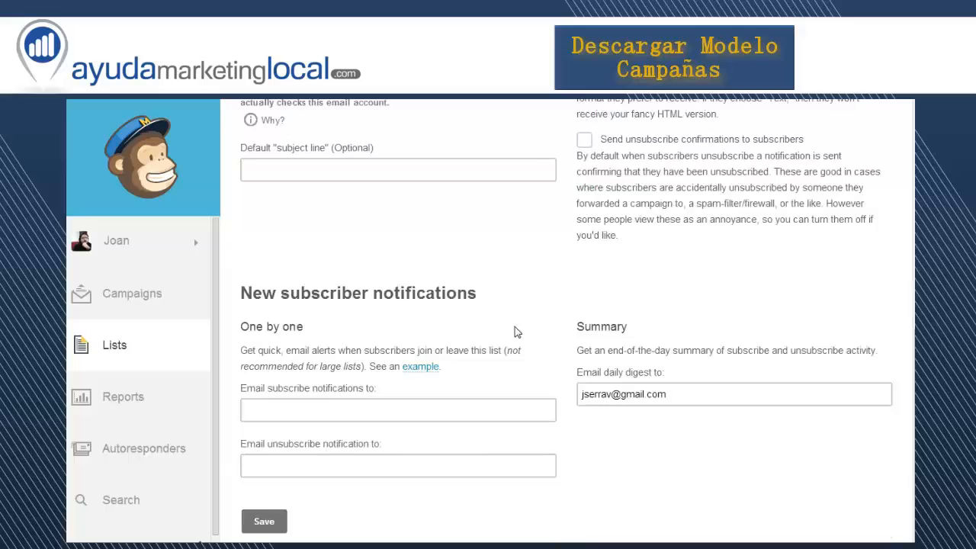
pyautogui.scroll(1, 513, 332)
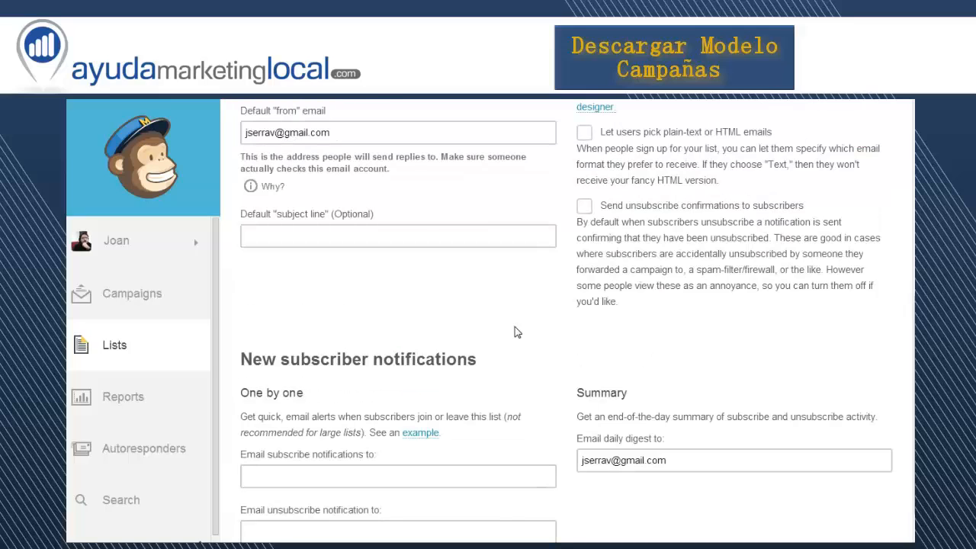
pyautogui.scroll(5, 514, 331)
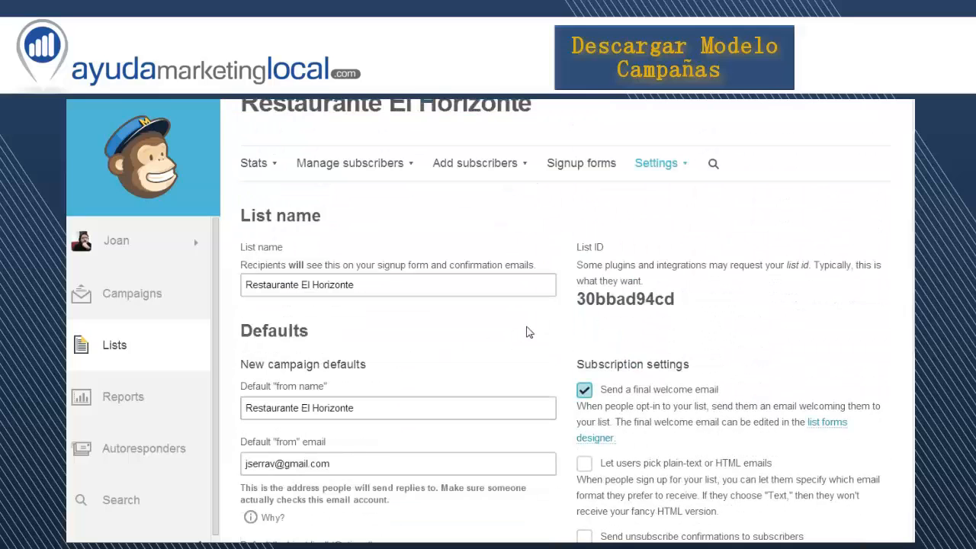
# Open the list's publicity settings and review the campaign promotion and archive bar options
pyautogui.click(685, 170)
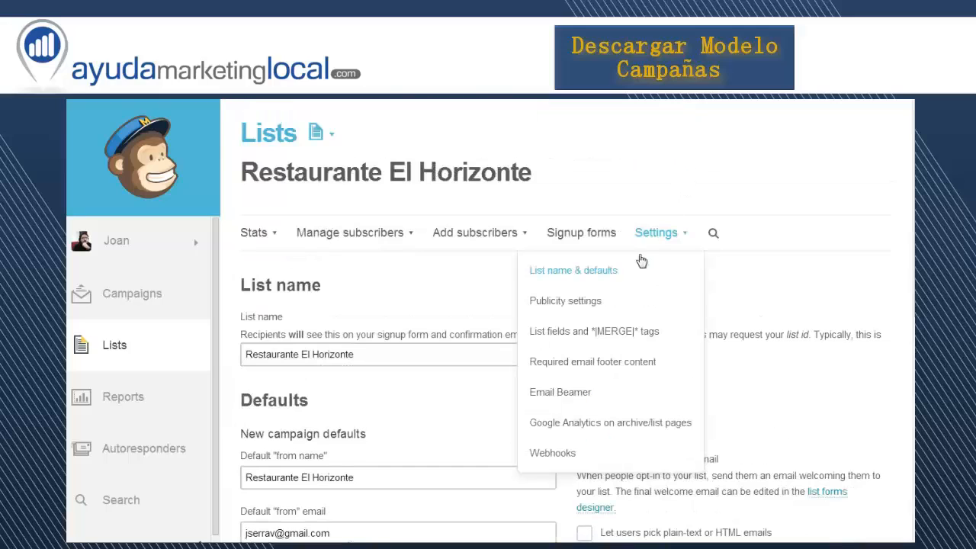
pyautogui.click(575, 311)
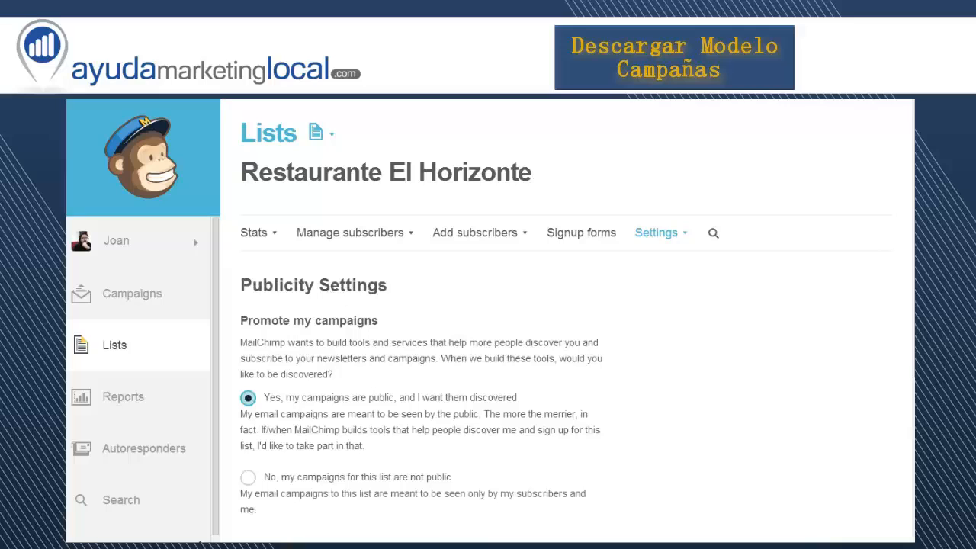
pyautogui.scroll(-2, 435, 320)
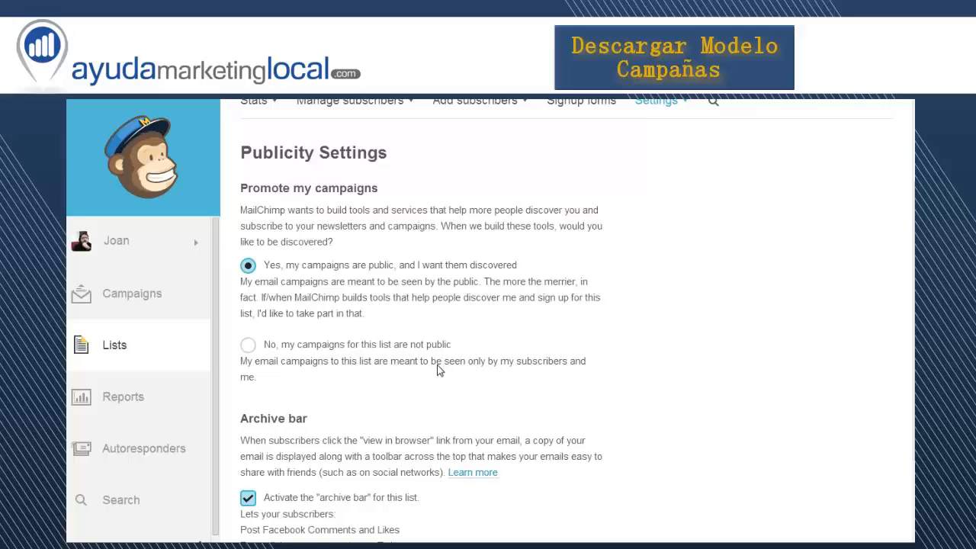
pyautogui.scroll(-1, 438, 370)
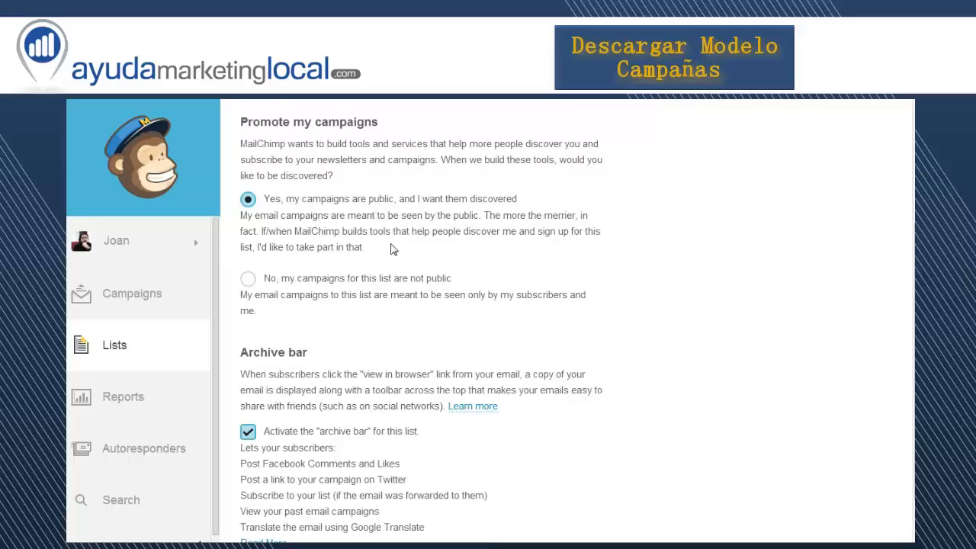
pyautogui.scroll(-1, 394, 292)
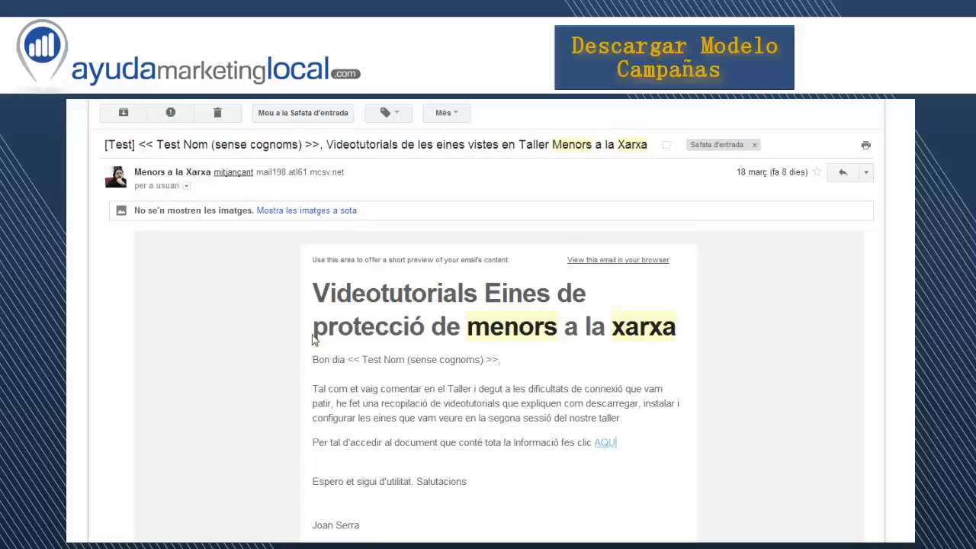
# View the received Gmail campaign in the browser, examine the archive bar's sharing options, and return to MailChimp's publicity settings
pyautogui.scroll(-1, 314, 339)
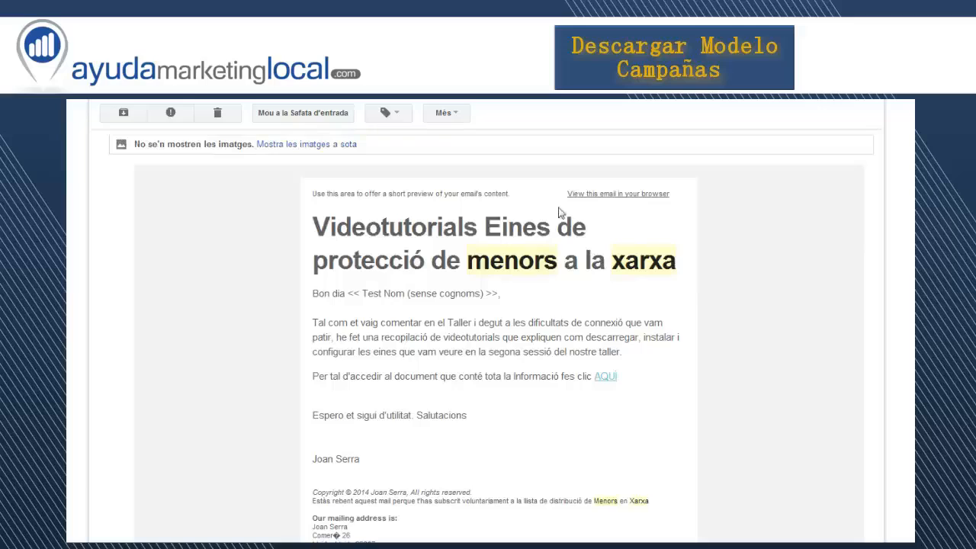
pyautogui.click(618, 200)
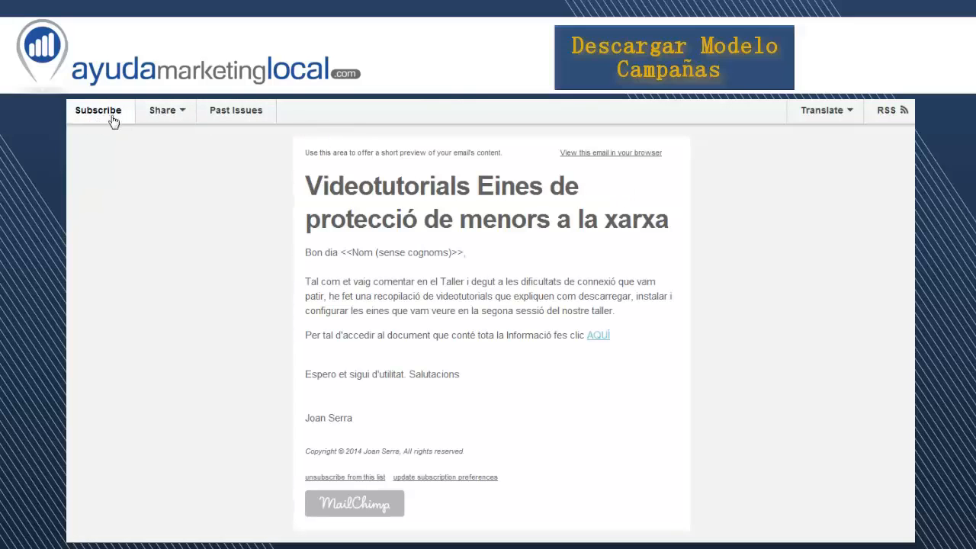
pyautogui.click(186, 112)
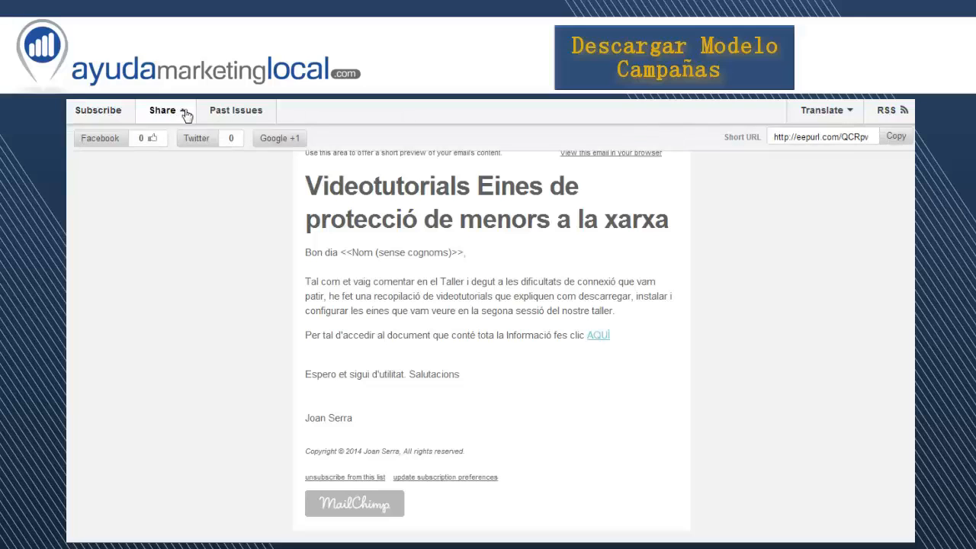
pyautogui.click(185, 114)
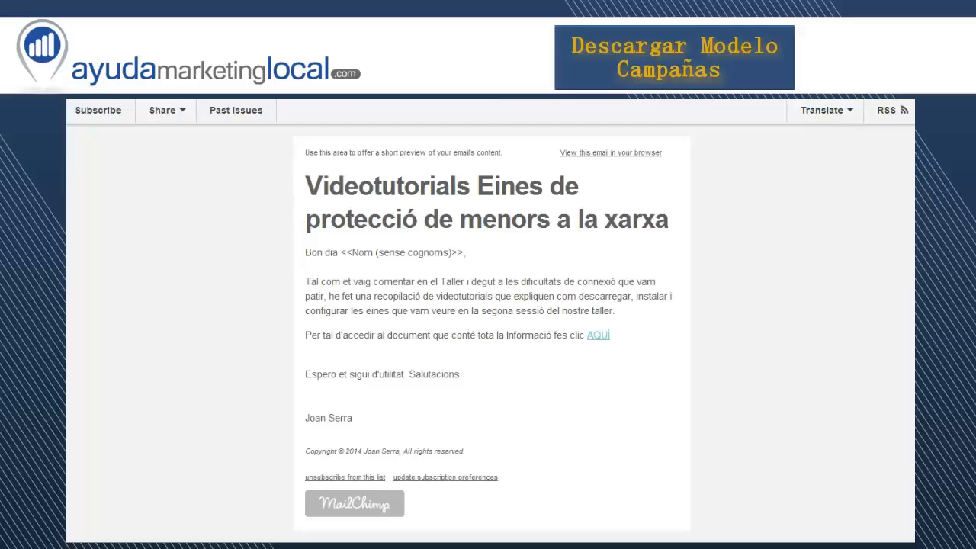
pyautogui.click(328, 100)
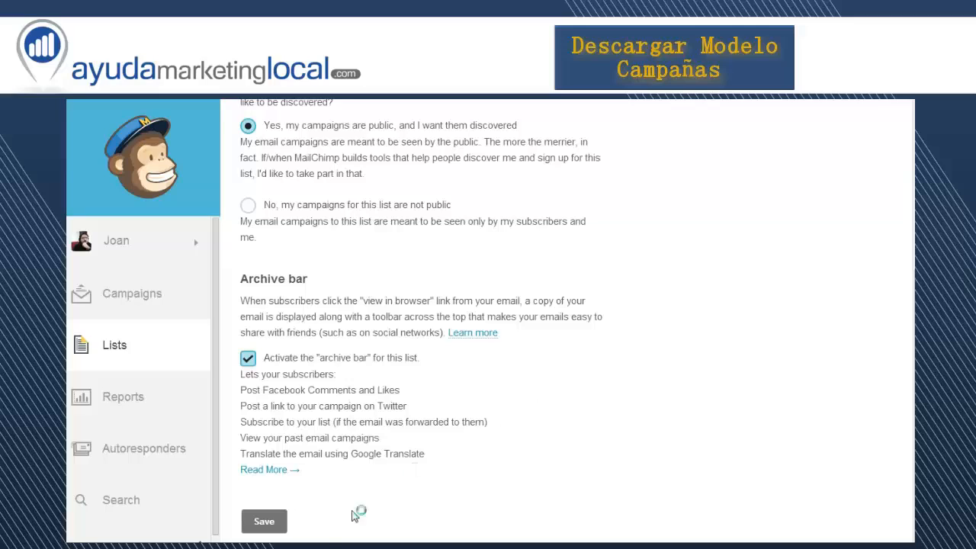
# Save the publicity settings with public campaigns and the archive bar active, and open the list fields and *|MERGE|* tags settings
pyautogui.click(265, 522)
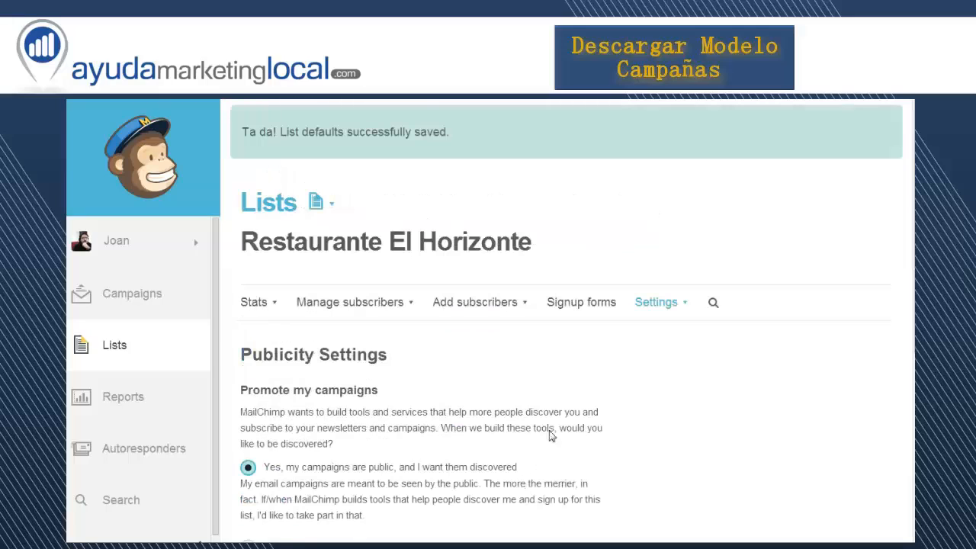
pyautogui.click(682, 304)
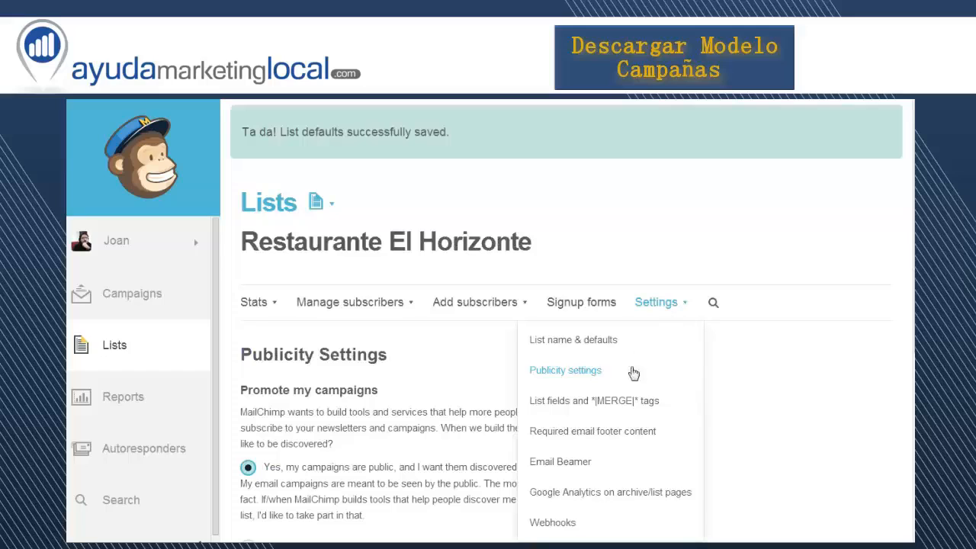
pyautogui.click(613, 401)
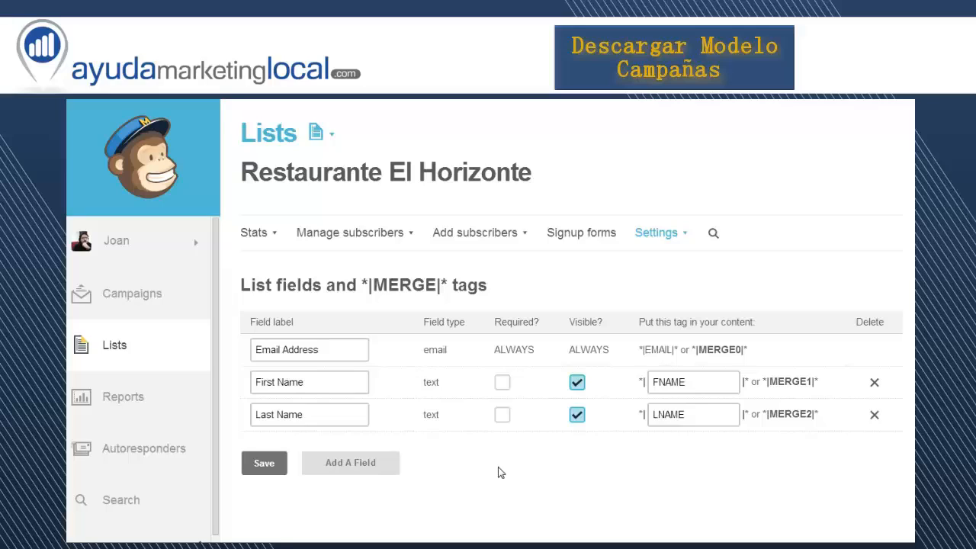
# Open the required email footer content settings and review the permission reminder and the international spam laws notice
pyautogui.click(686, 239)
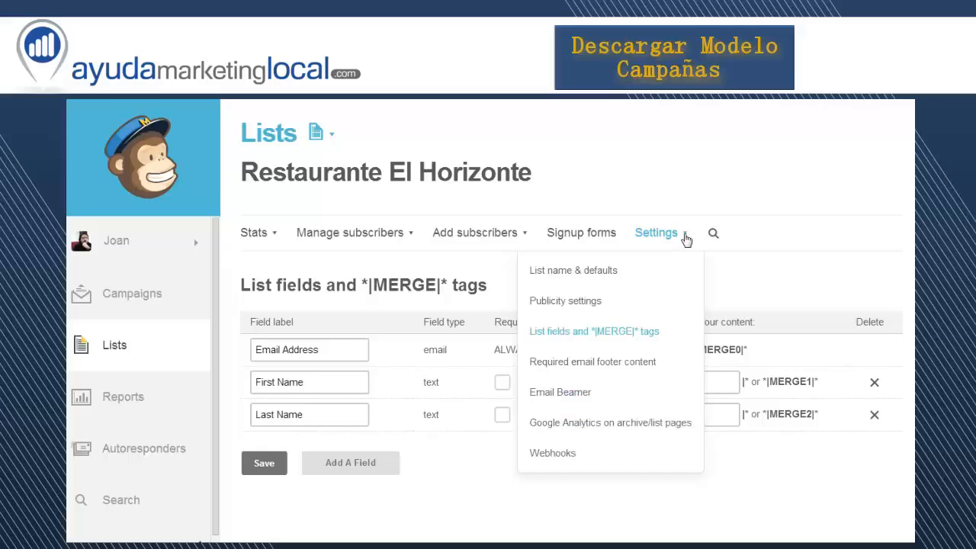
pyautogui.click(591, 364)
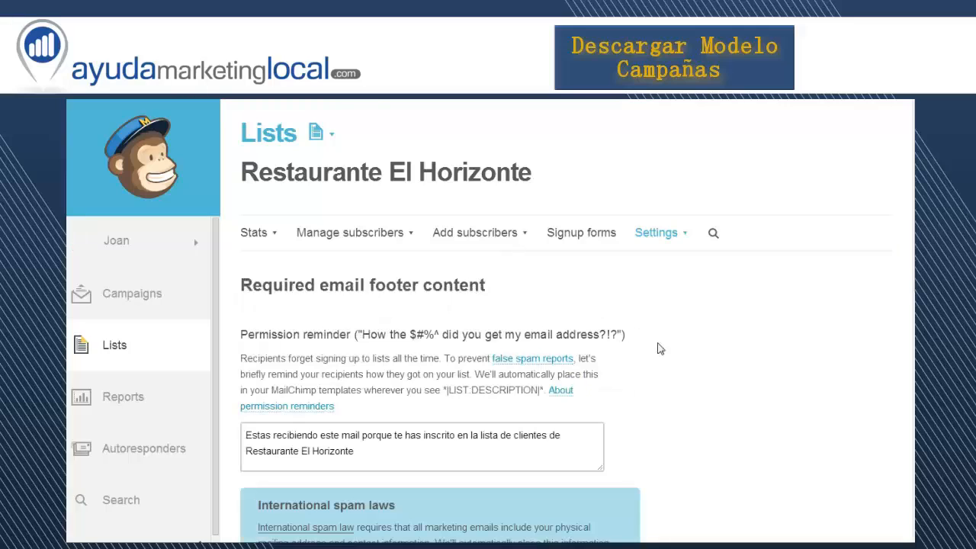
pyautogui.scroll(-1, 665, 374)
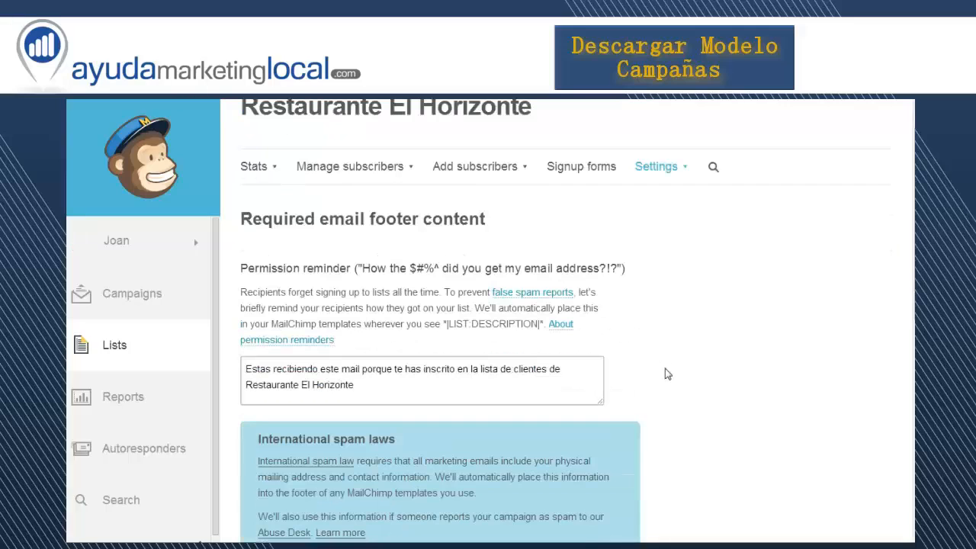
pyautogui.scroll(-1, 665, 373)
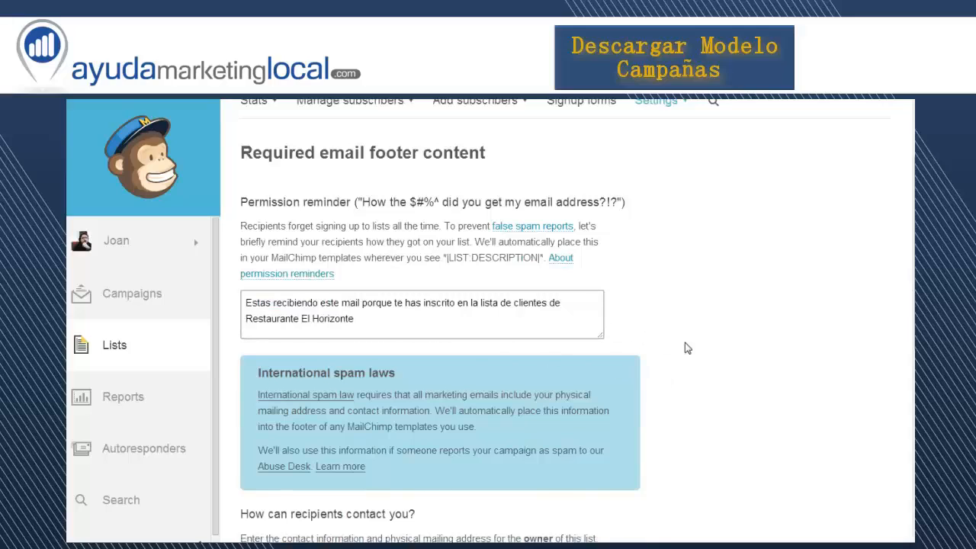
pyautogui.scroll(-1, 685, 343)
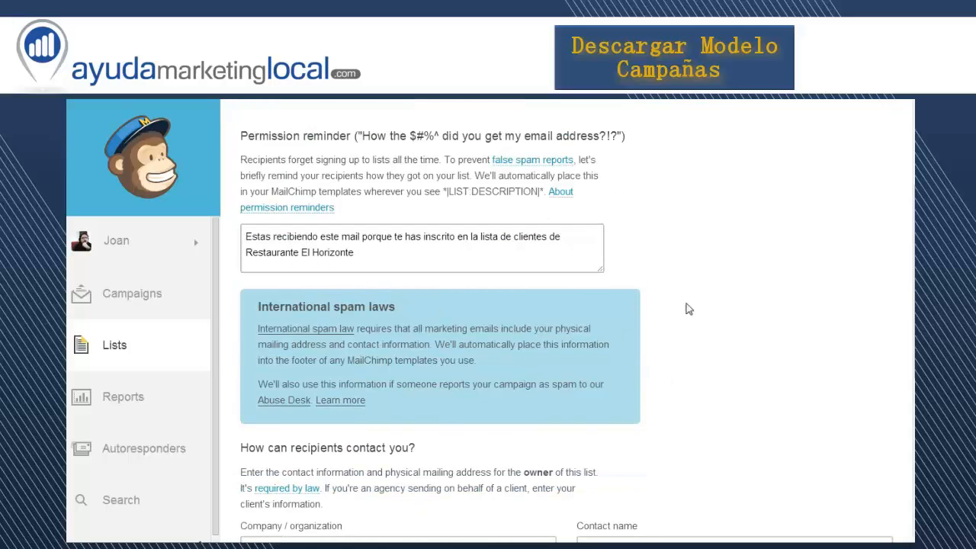
pyautogui.scroll(-1, 705, 332)
pyautogui.scroll(-1, 707, 331)
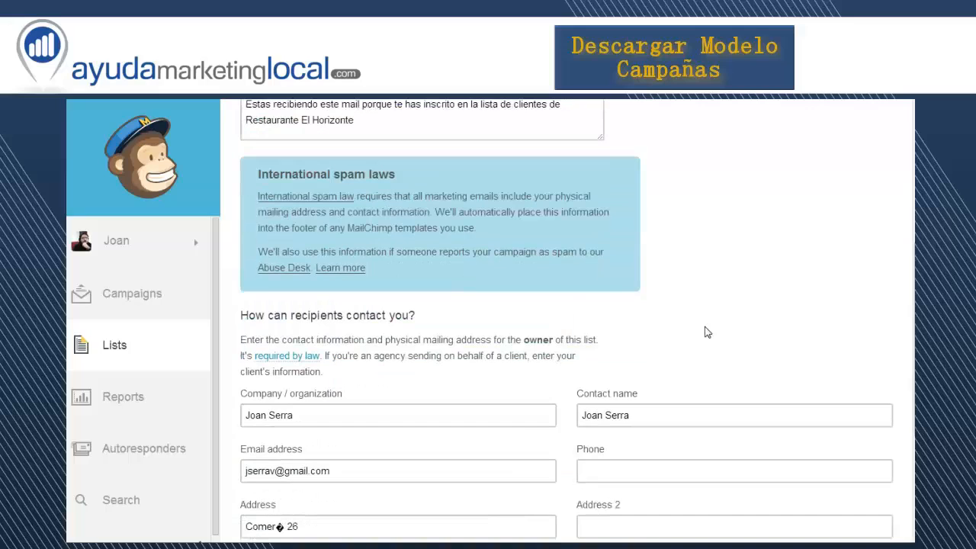
# Review the list owner's contact details, mailing address and opt-in website URL in the footer content
pyautogui.scroll(-1, 706, 332)
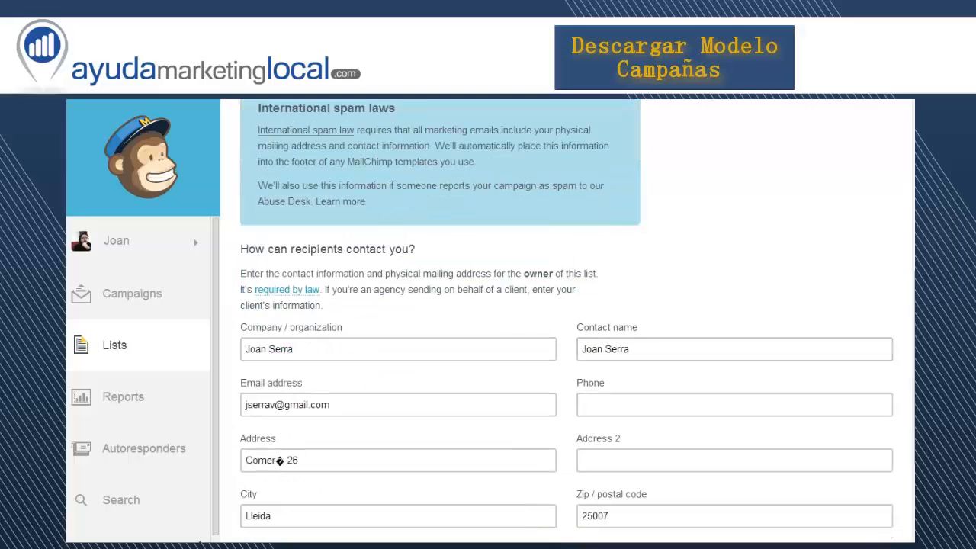
pyautogui.scroll(-3, 664, 305)
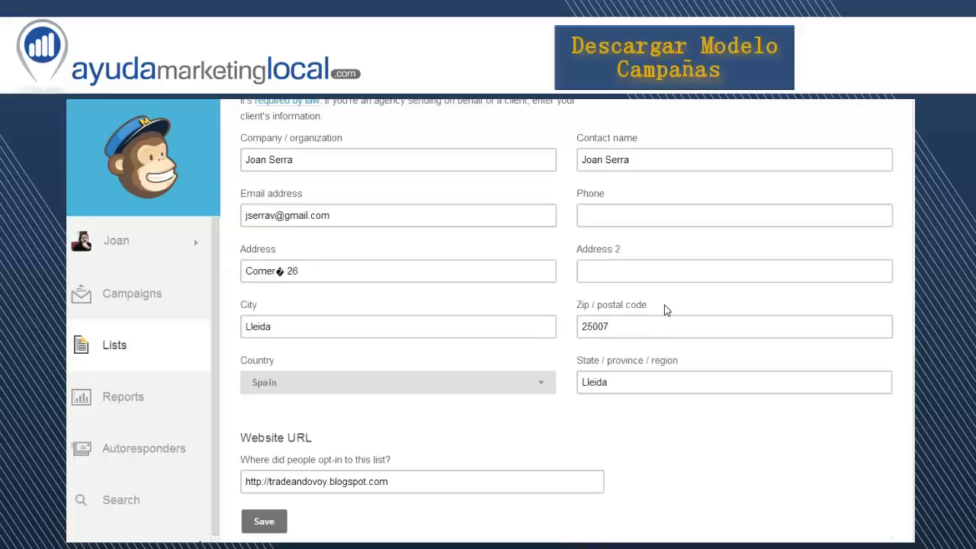
pyautogui.click(842, 325)
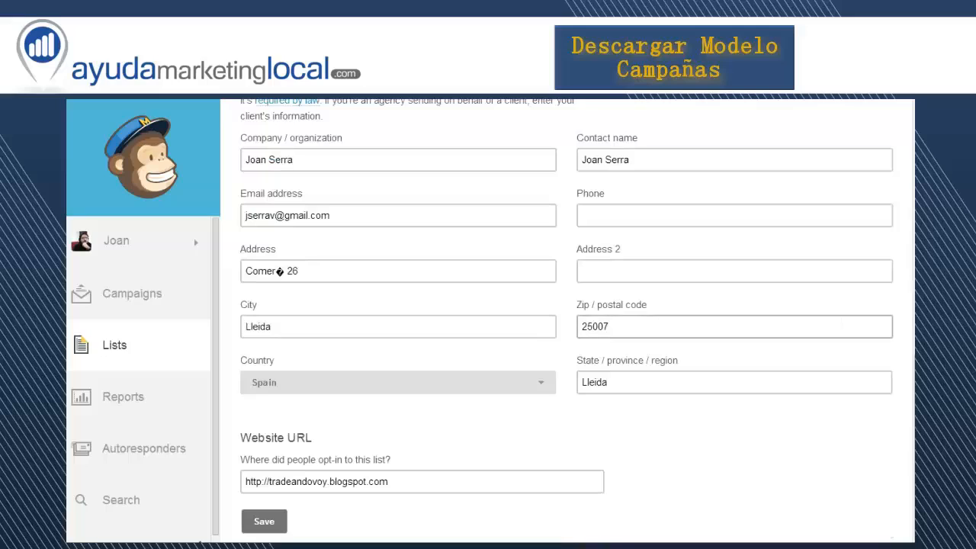
pyautogui.scroll(1, 630, 444)
pyautogui.click(625, 443)
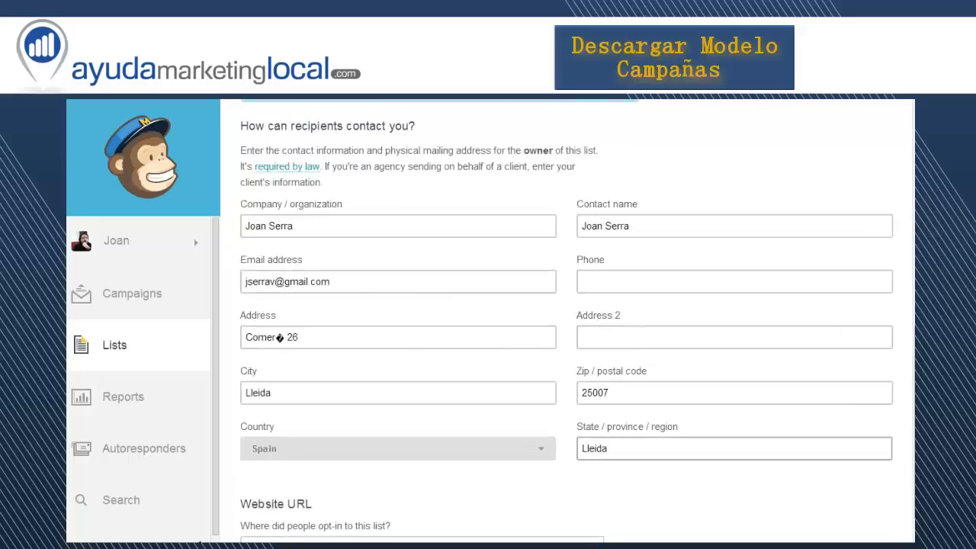
pyautogui.scroll(-1, 623, 443)
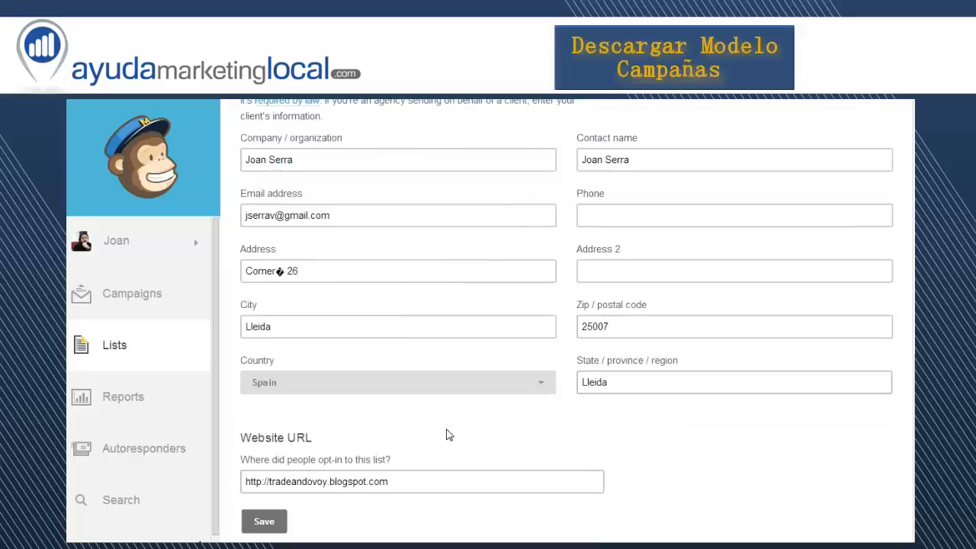
# Recheck the required email footer content, from the opt-in website URL and owner contact details to the permission reminder
pyautogui.click(420, 481)
pyautogui.scroll(3, 631, 465)
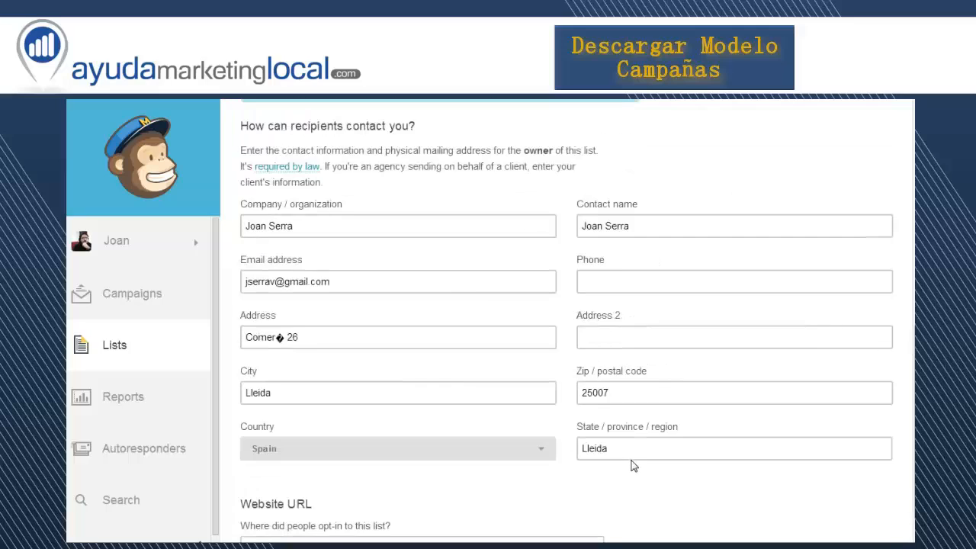
pyautogui.scroll(6, 631, 465)
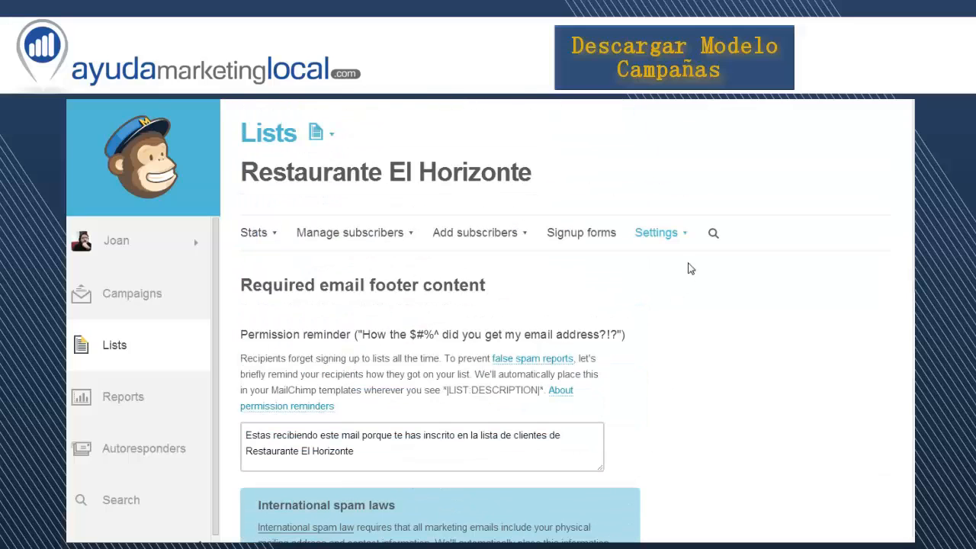
pyautogui.scroll(-4, 673, 381)
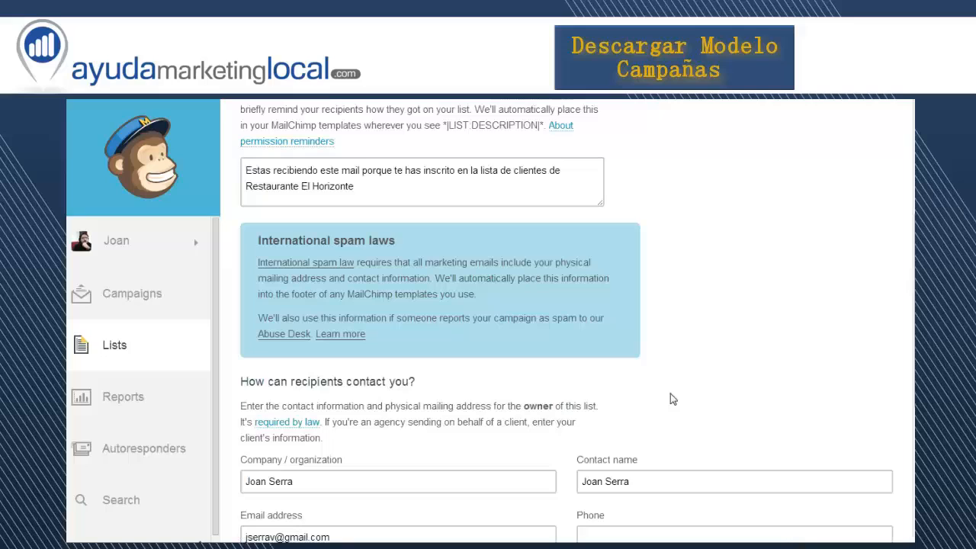
pyautogui.scroll(4, 670, 398)
pyautogui.scroll(-8, 670, 398)
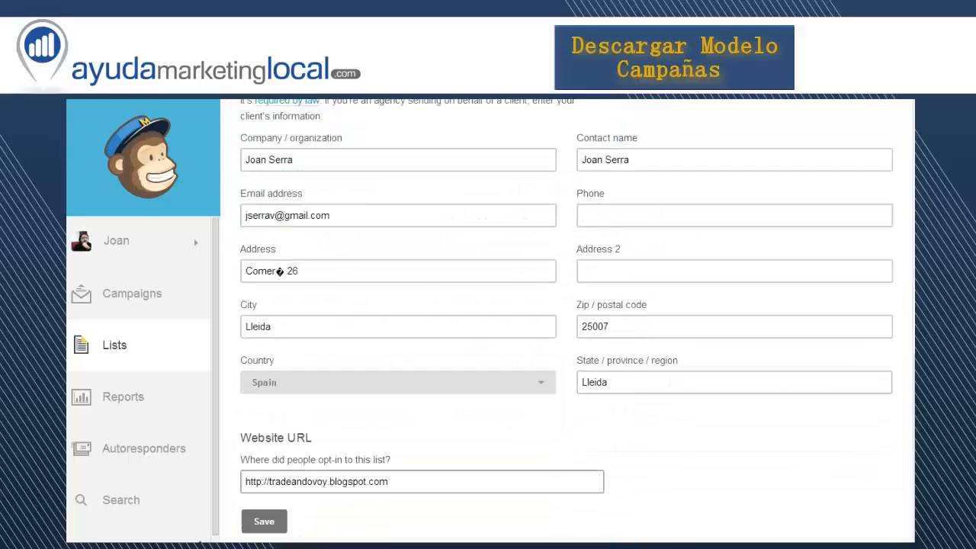
# Open the list's Email Beamer settings and review the private address and the explanation of its use
pyautogui.scroll(8, 677, 445)
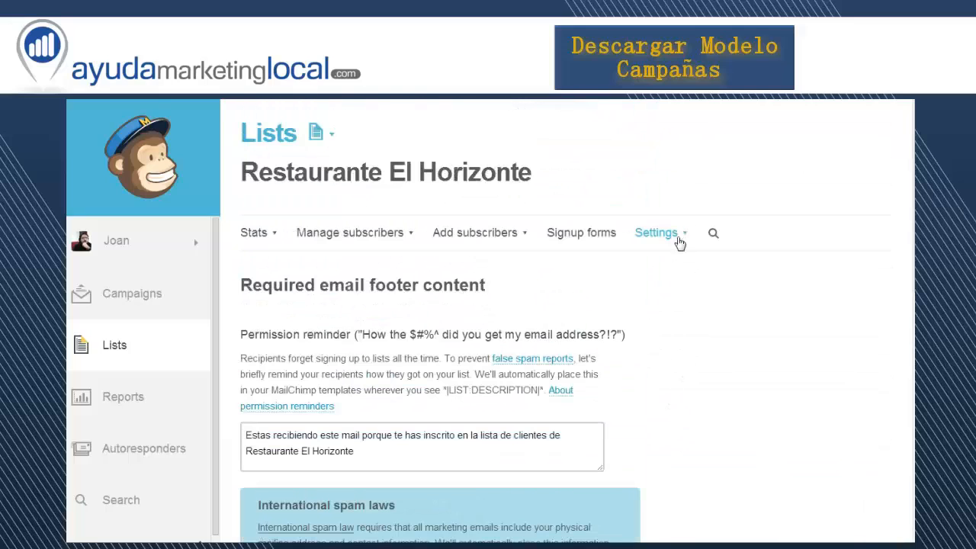
pyautogui.click(679, 237)
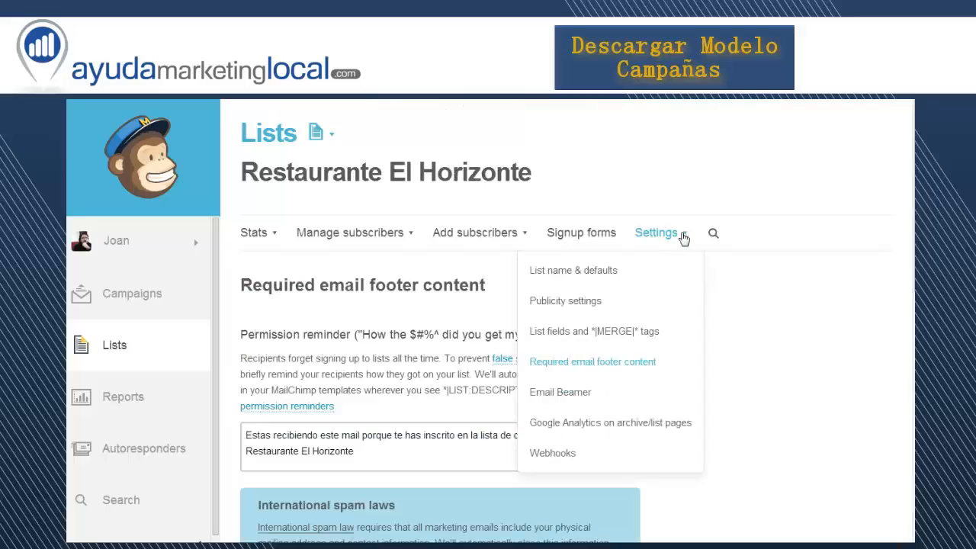
pyautogui.click(583, 394)
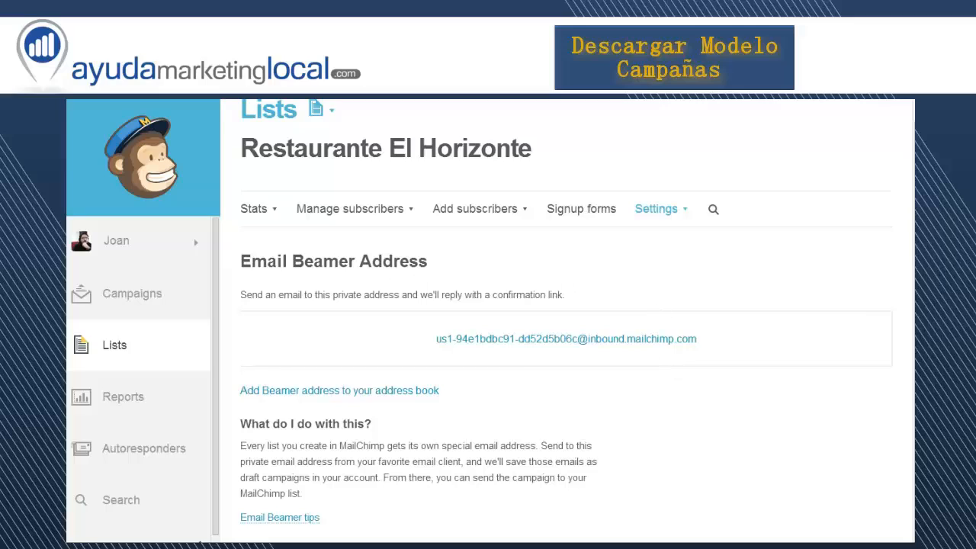
# Examine the tracking ID field in the Google Analytics settings for archive and list pages, and check the list settings for Webhooks
pyautogui.click(684, 218)
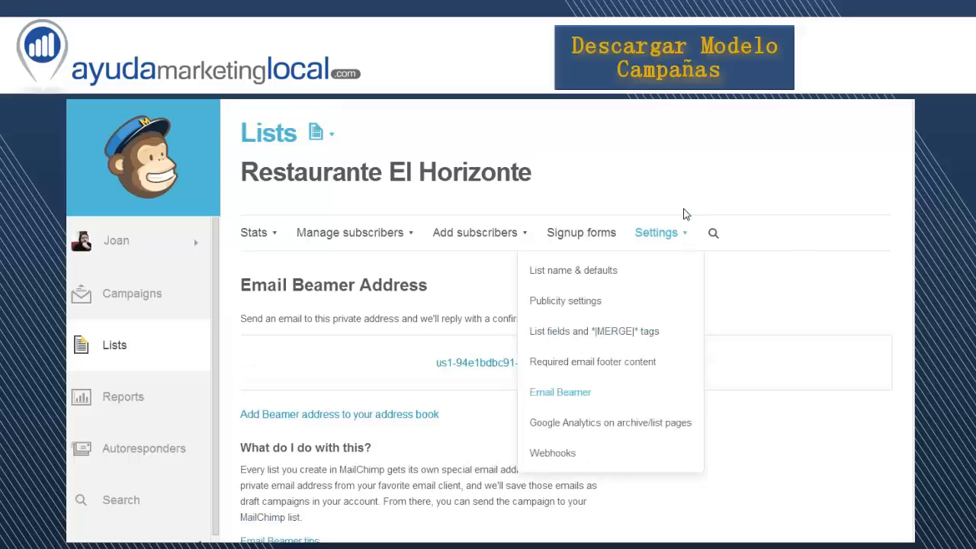
pyautogui.click(646, 426)
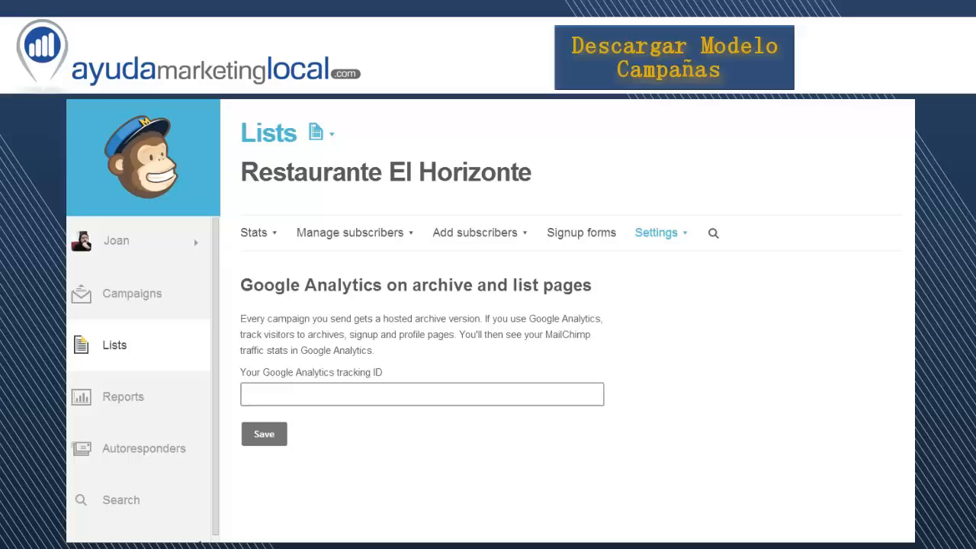
pyautogui.click(422, 394)
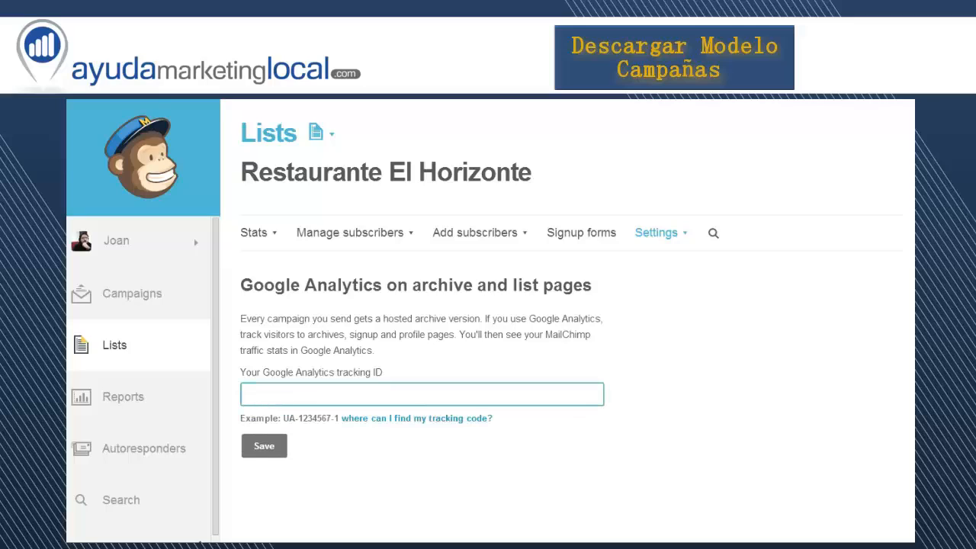
pyautogui.doubleClick(291, 416)
pyautogui.click(290, 395)
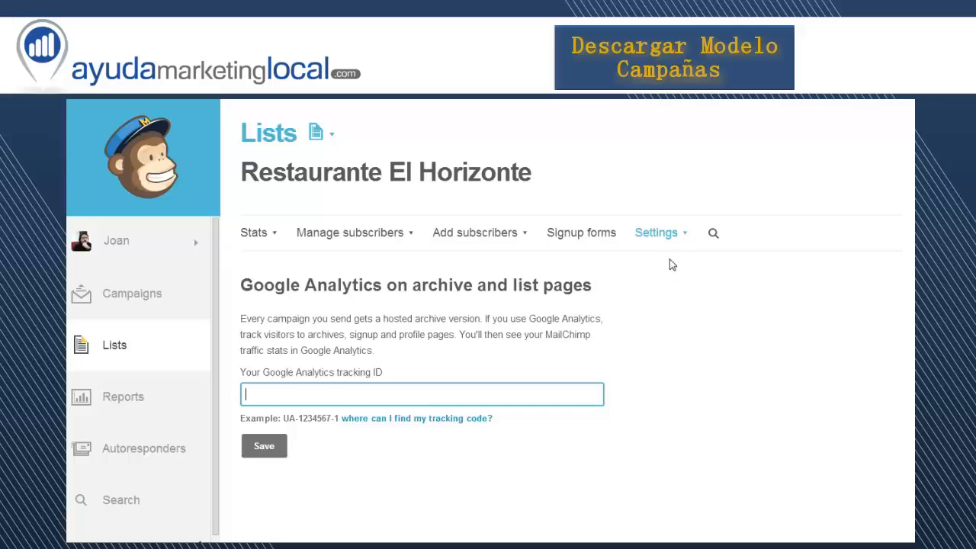
pyautogui.click(683, 238)
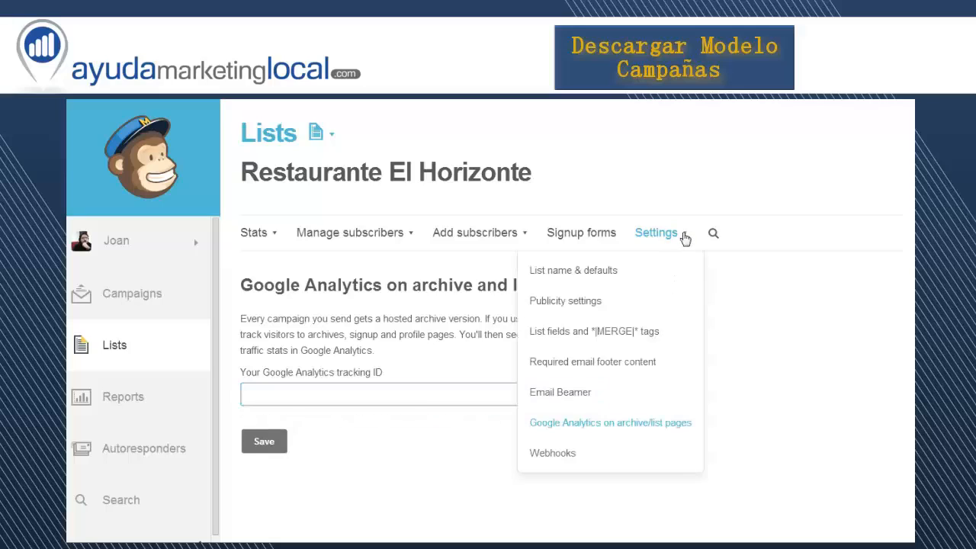
pyautogui.click(568, 453)
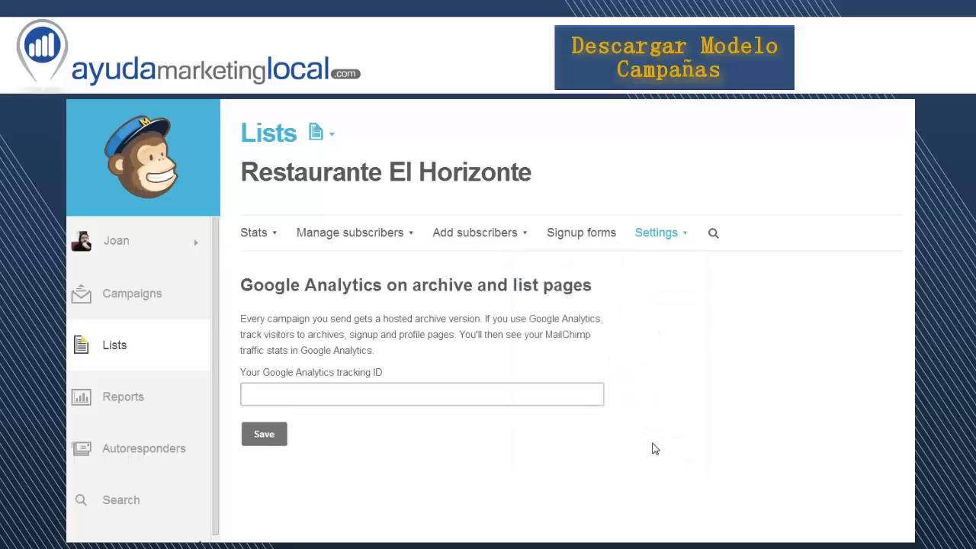